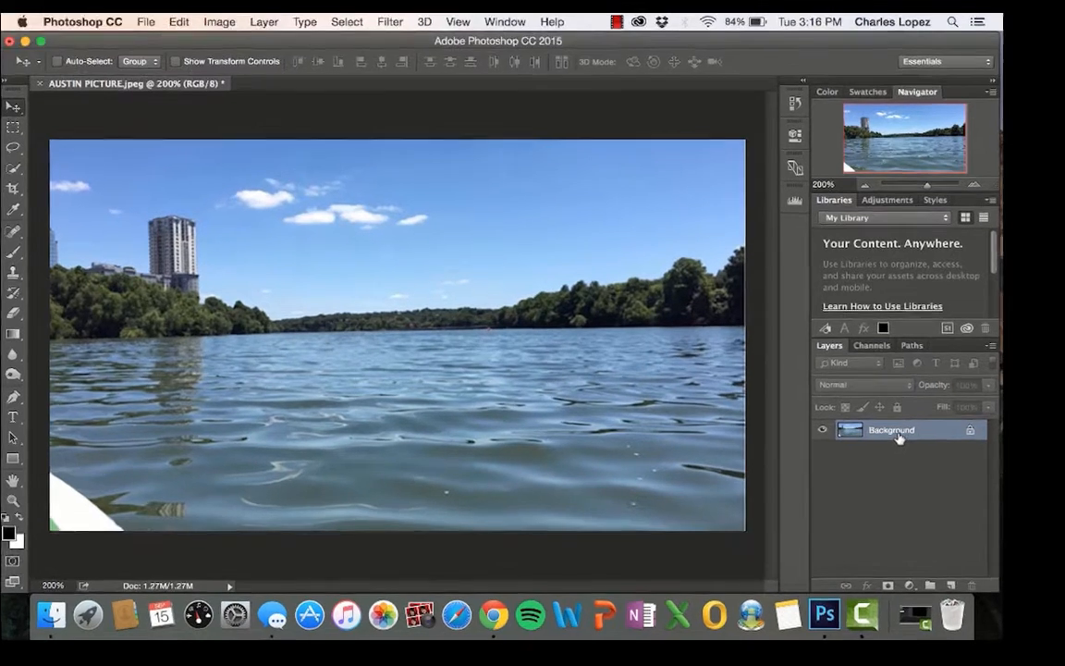
Duplicate the Background layer, keeping the default name for the copy.
right_click(899, 435)
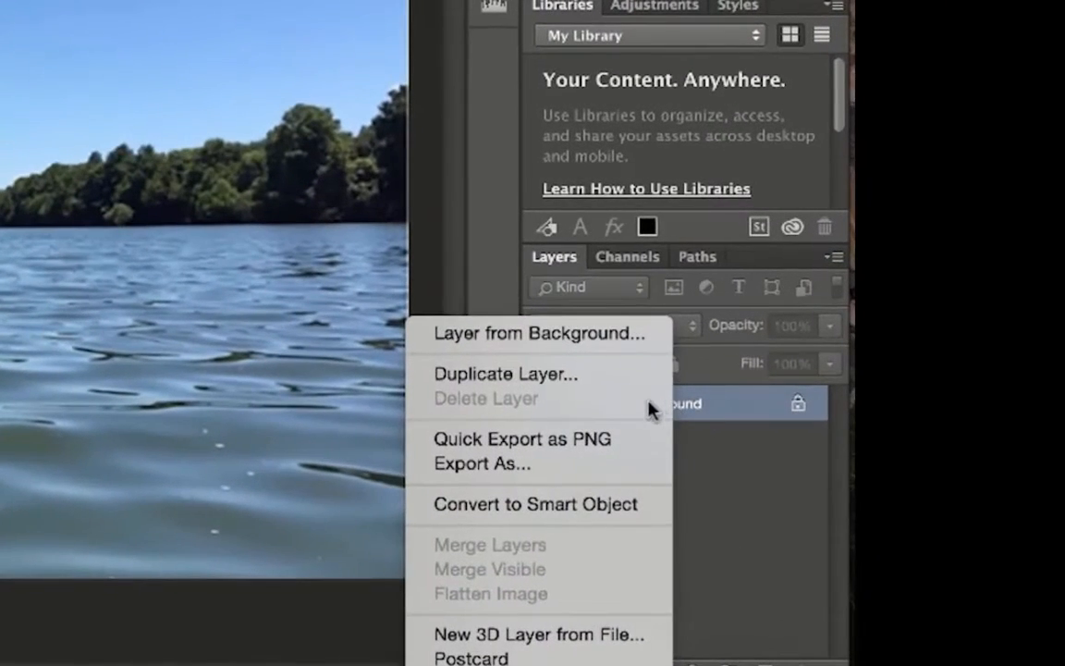
click(600, 378)
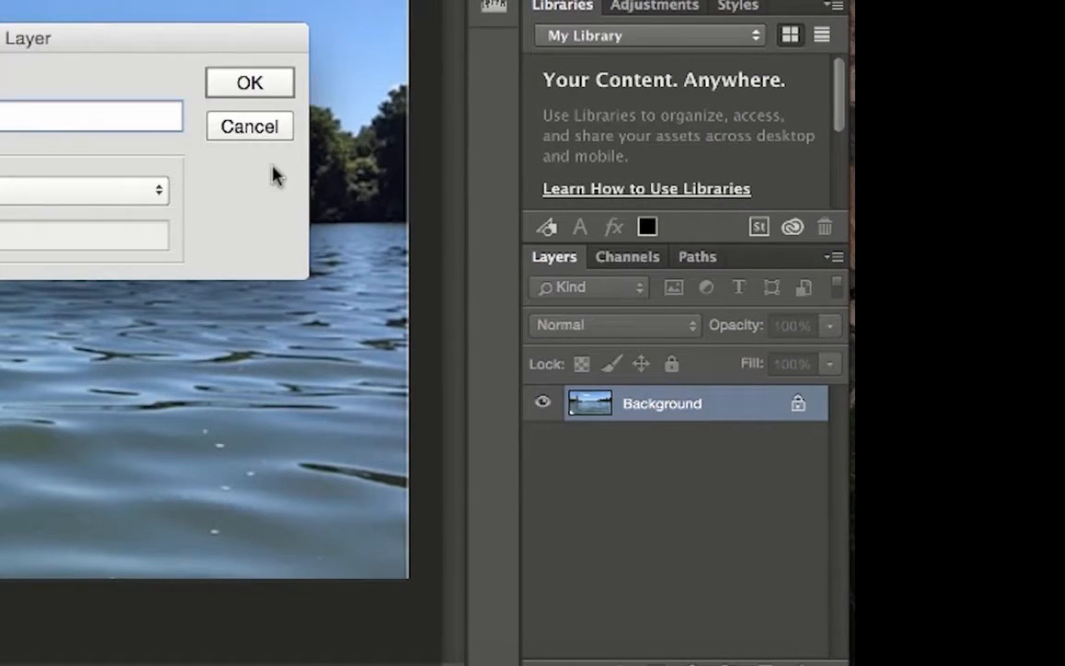
key(Return)
click(676, 439)
click(673, 410)
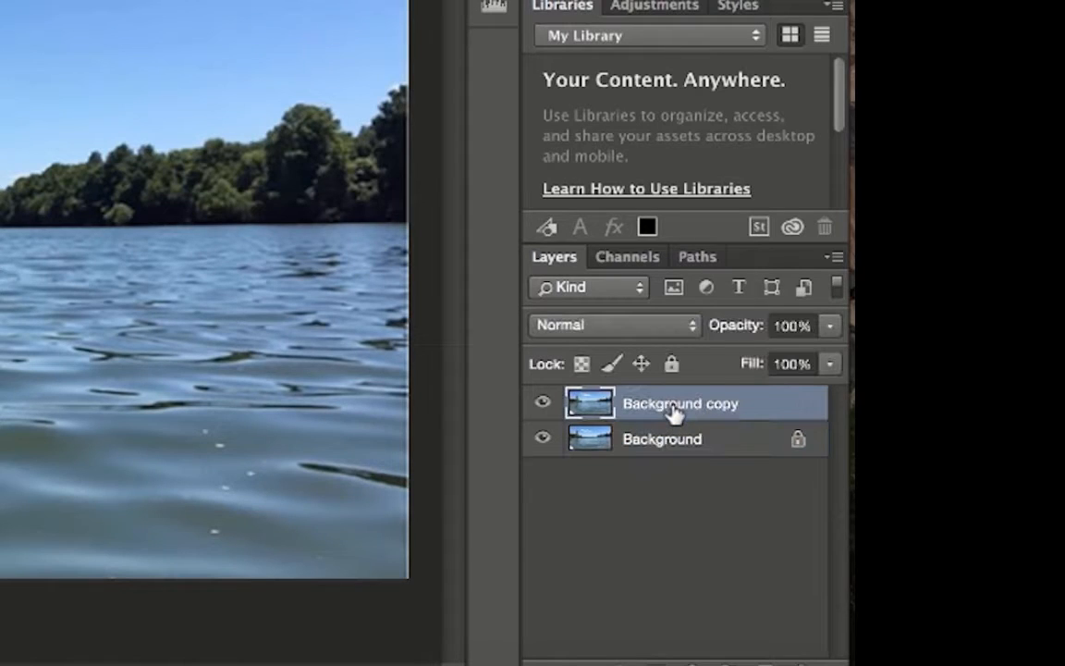
click(677, 445)
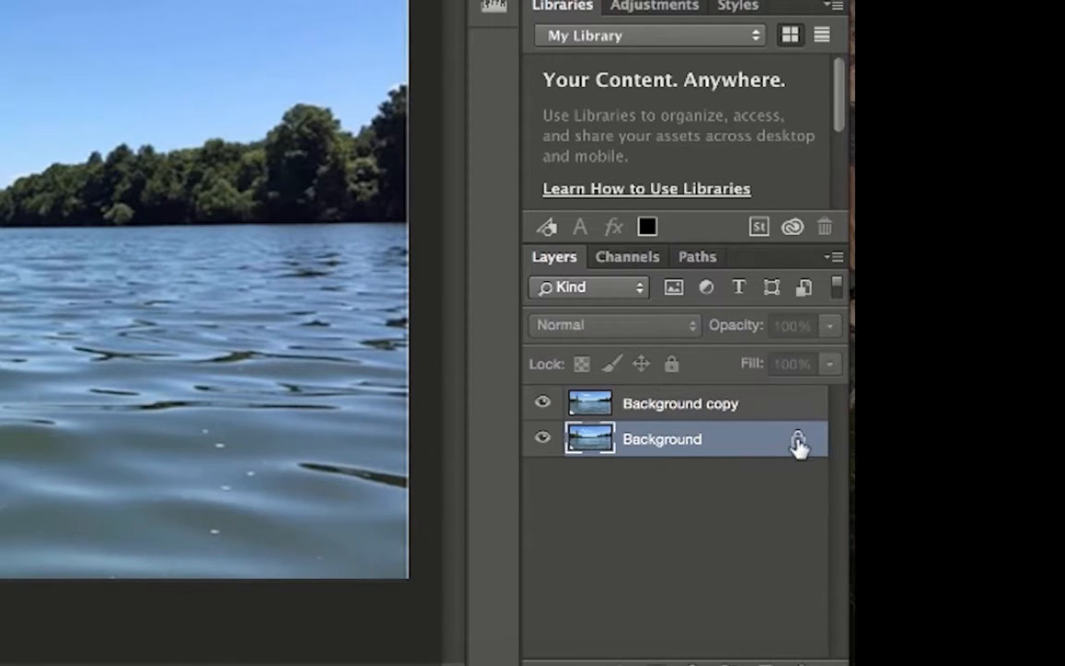
click(673, 495)
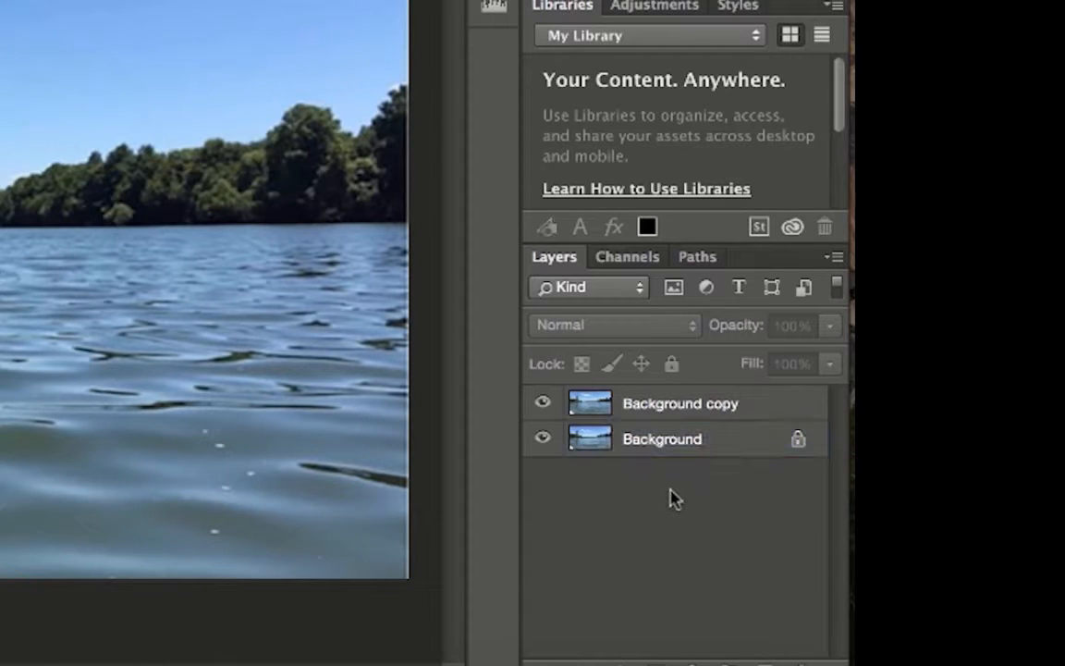
right_click(645, 441)
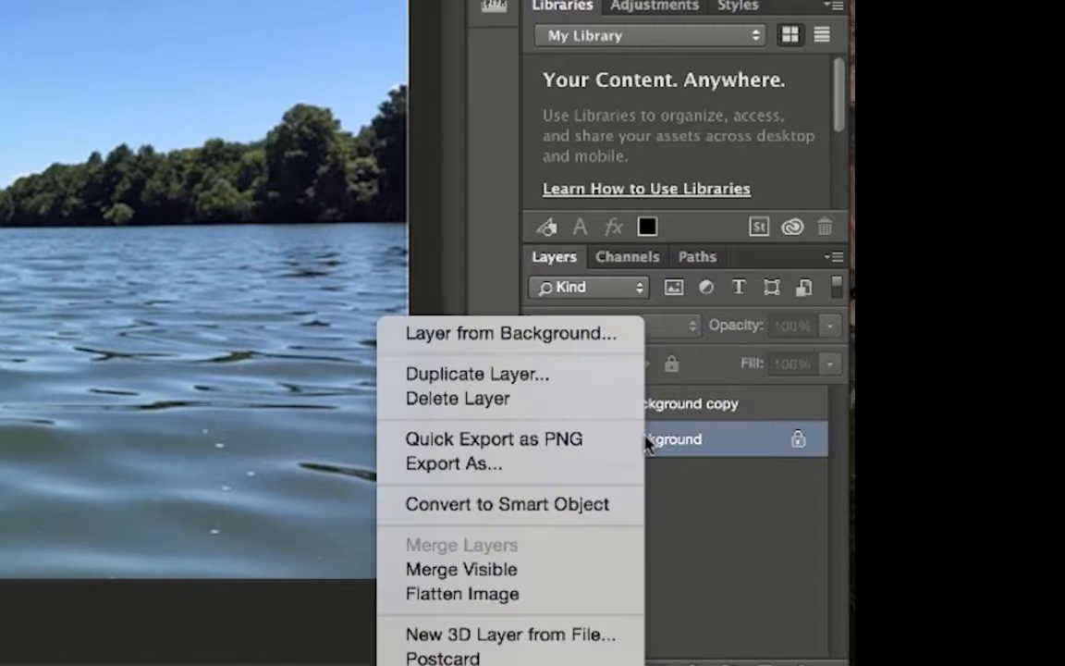
click(675, 480)
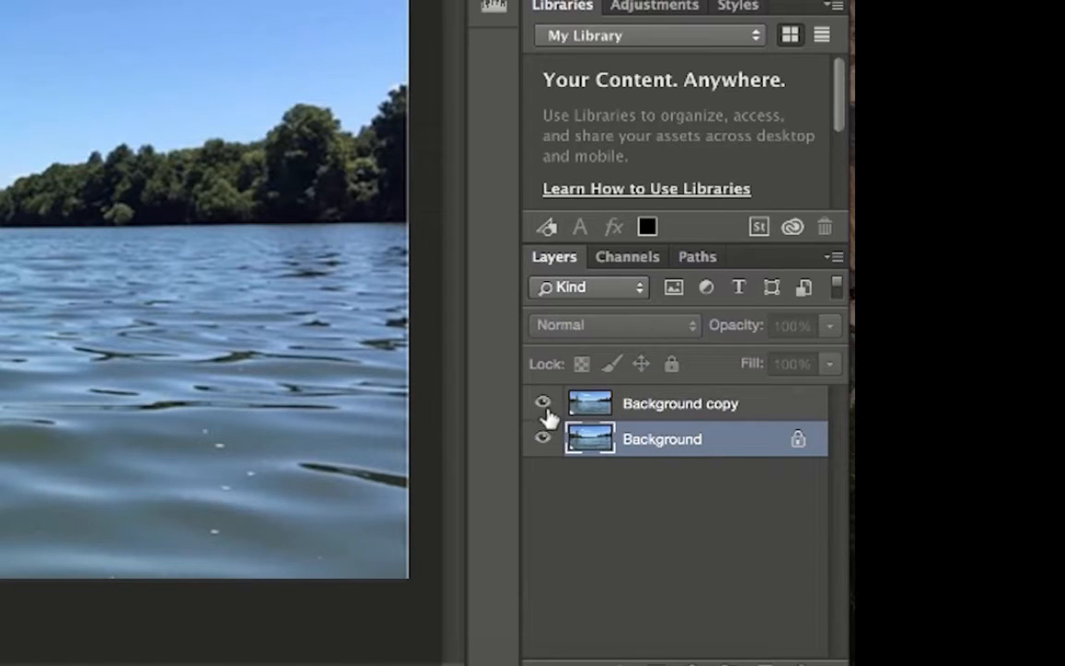
click(611, 405)
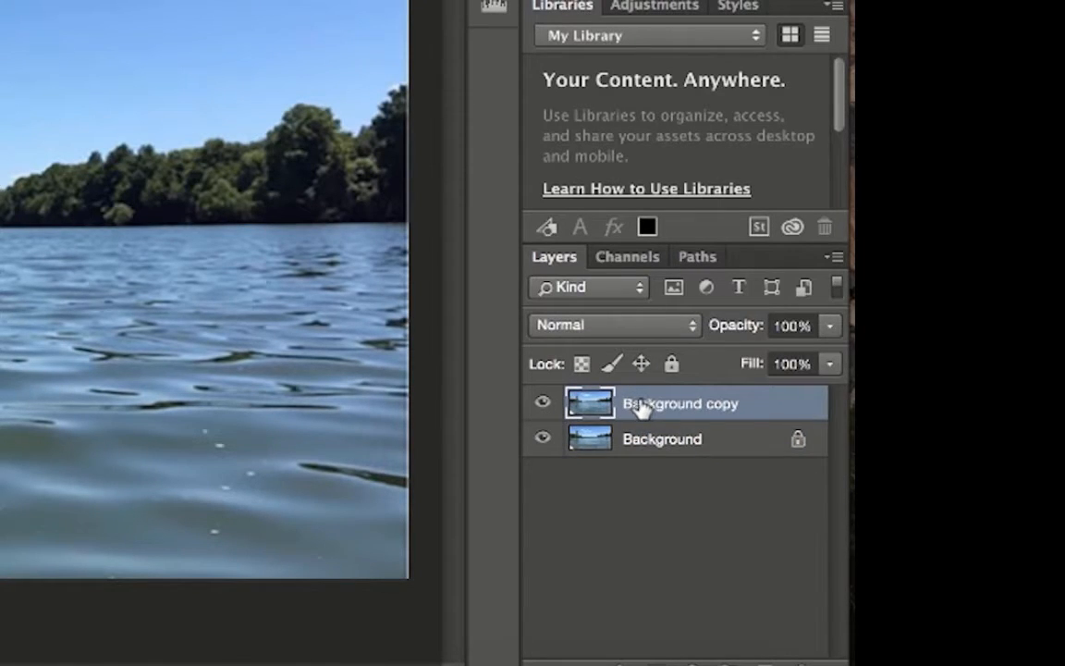
double_click(639, 403)
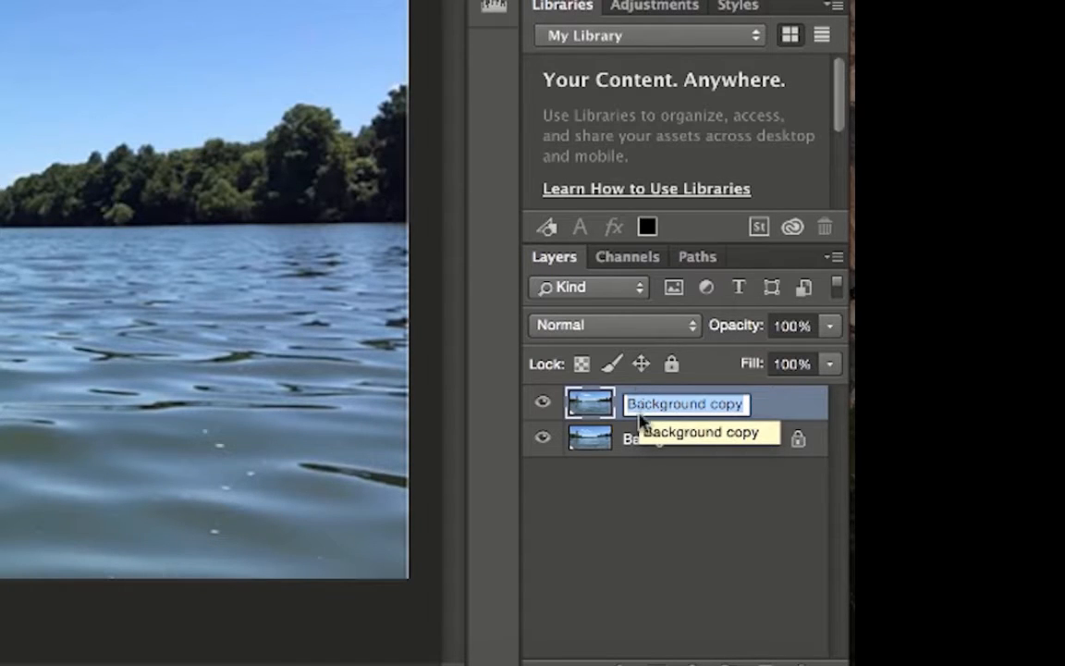
click(654, 525)
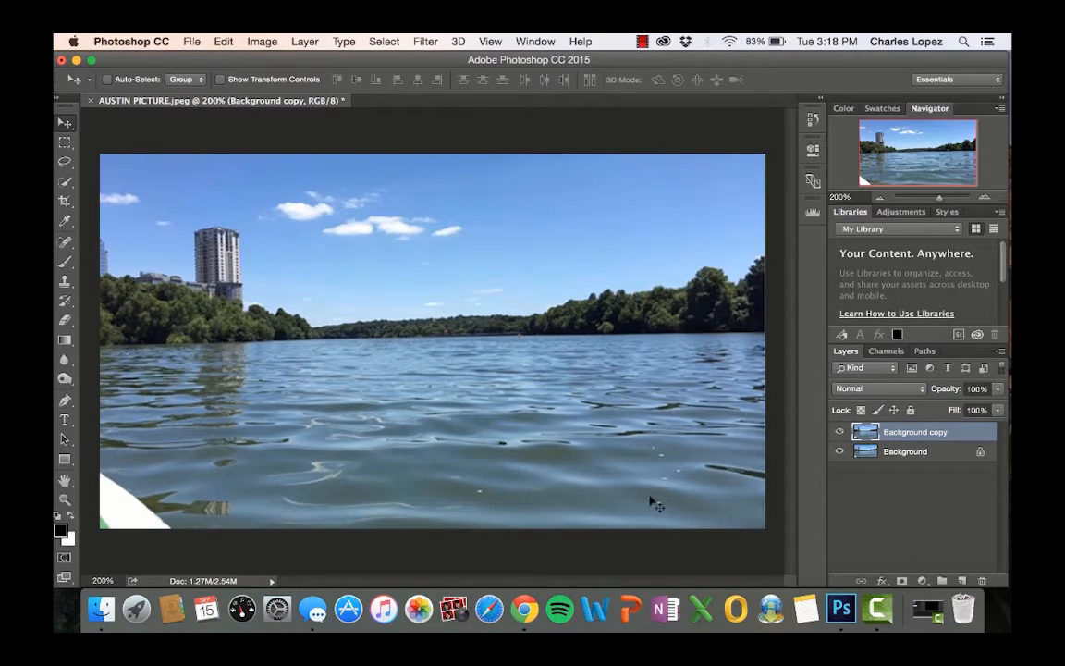
Add a Brightness/Contrast adjustment layer above the photo layers with Brightness 1 and Contrast -15.
click(923, 581)
click(914, 562)
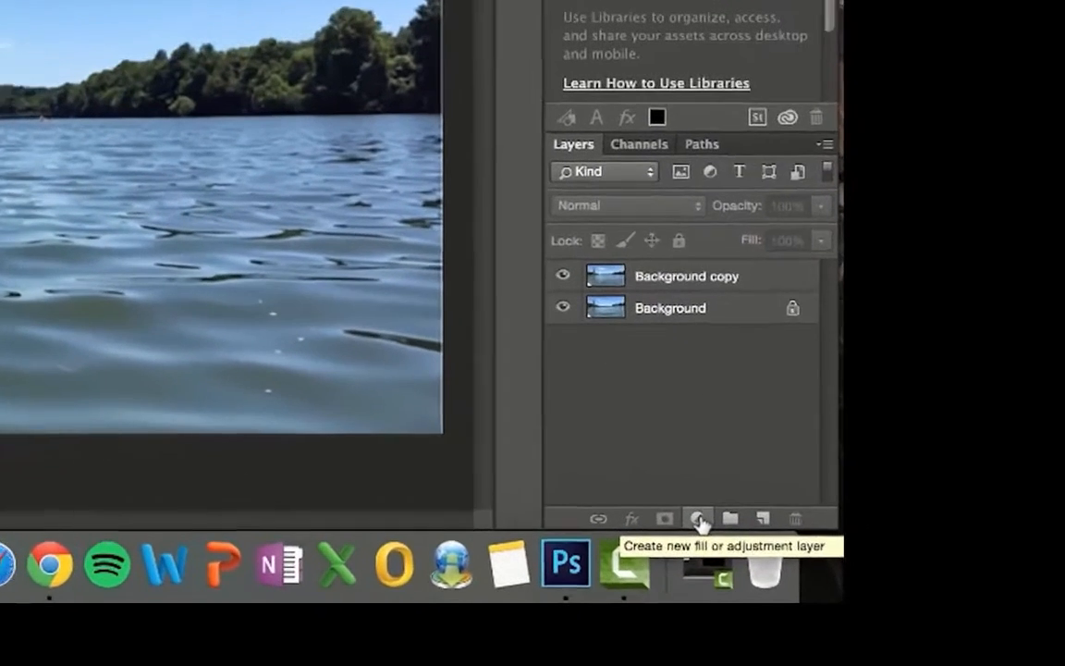
click(924, 581)
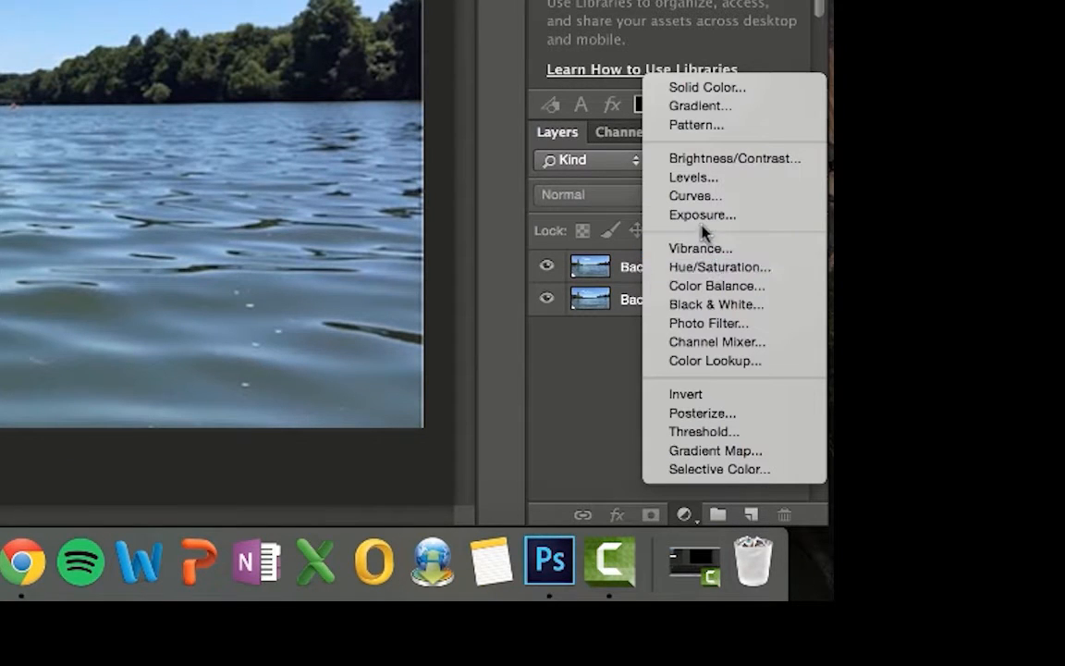
click(692, 159)
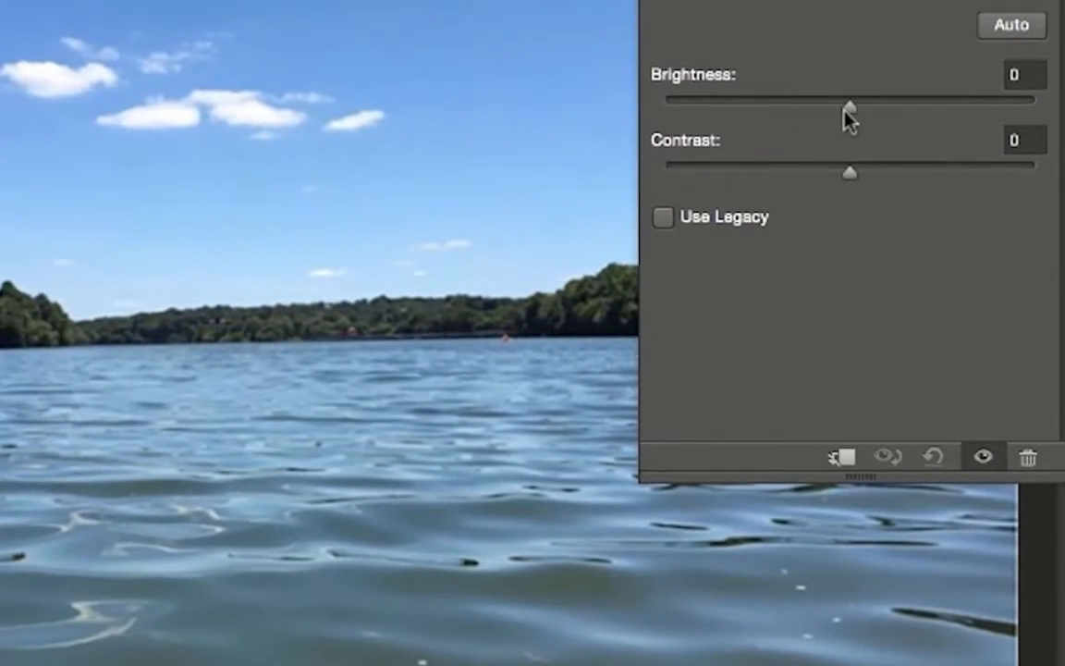
mouse_move(845, 109)
mouse_down()
mouse_move(973, 111)
mouse_move(729, 113)
mouse_move(937, 131)
mouse_move(851, 131)
mouse_up()
drag(851, 174, 723, 178)
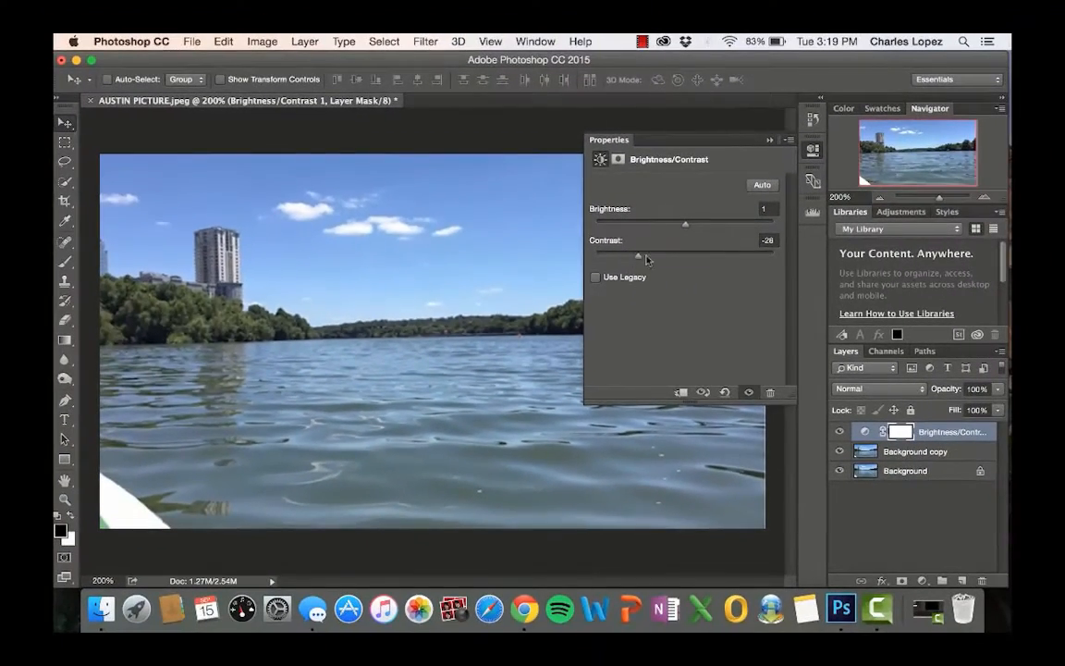
drag(645, 238, 688, 238)
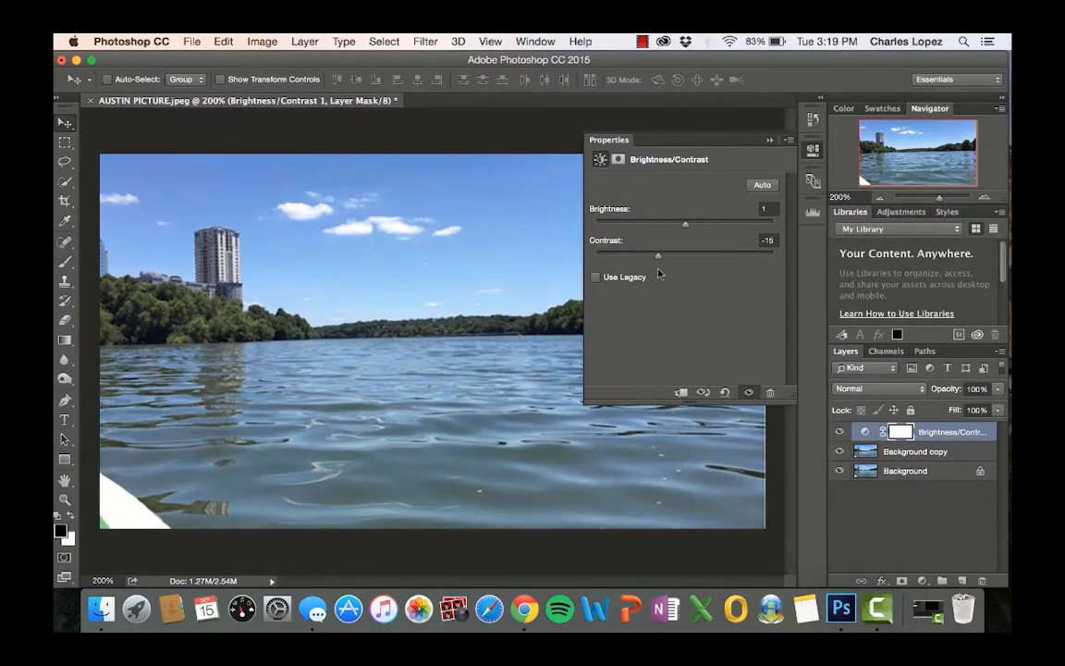
click(770, 140)
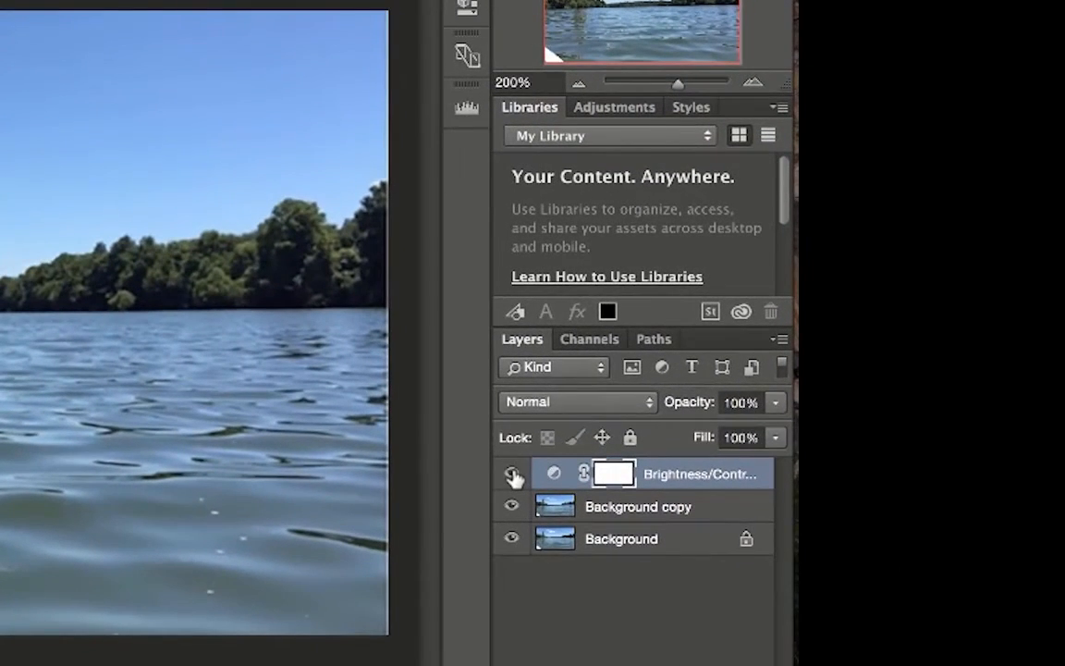
Hide the Brightness/Contrast adjustment layer and delete it from the layer stack.
click(538, 474)
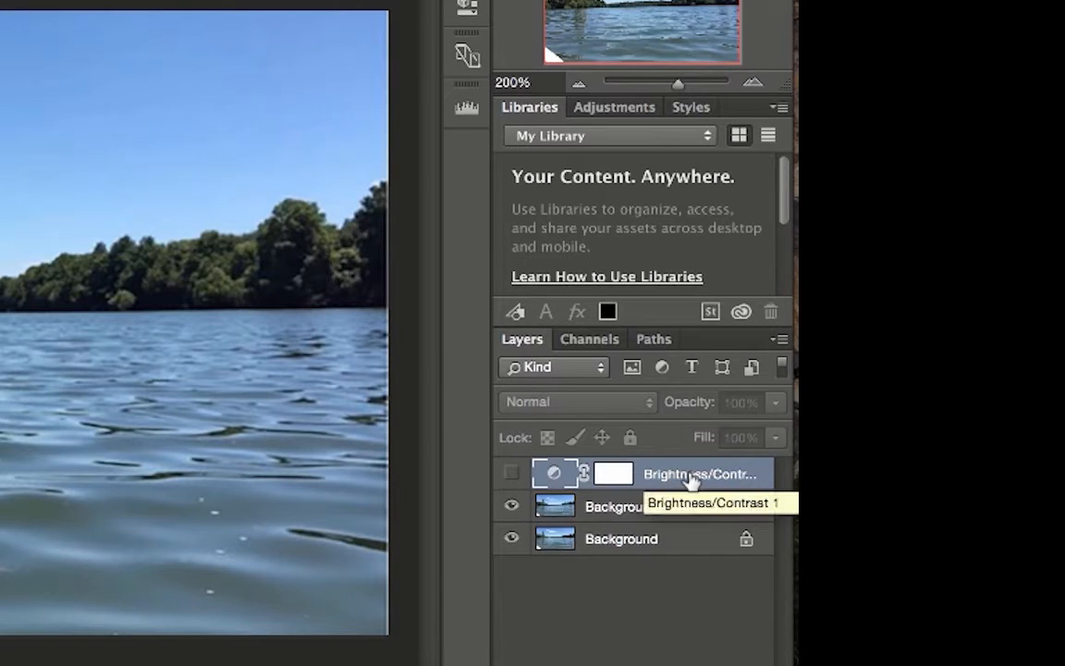
key(Delete)
click(556, 638)
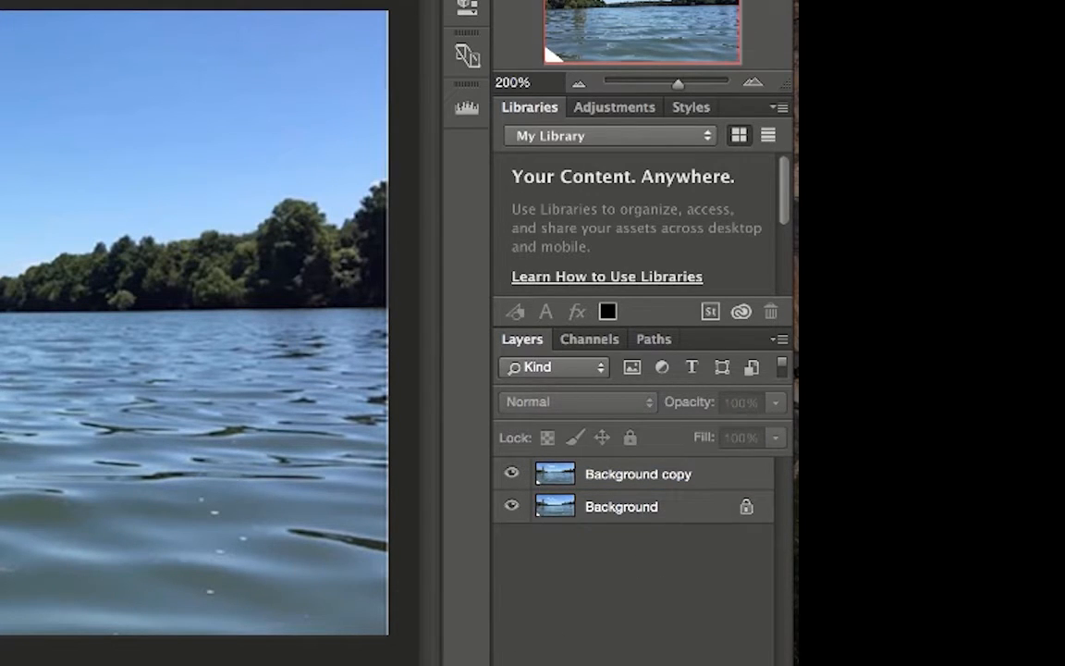
Add a Vibrance adjustment layer above the Background copy with Vibrance set to +100.
click(643, 664)
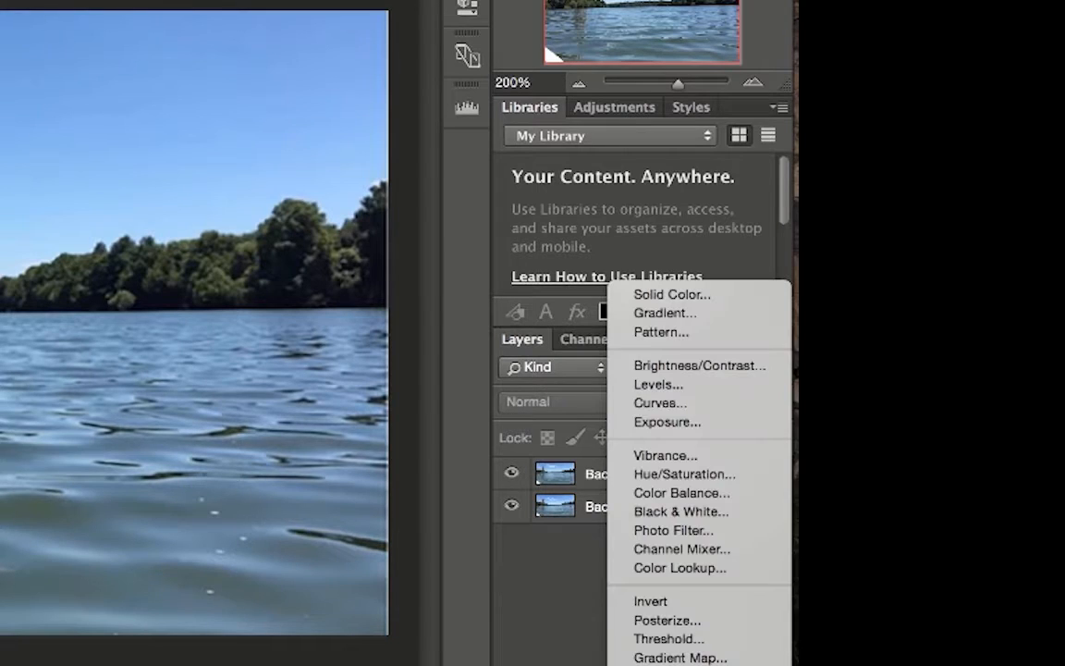
click(696, 455)
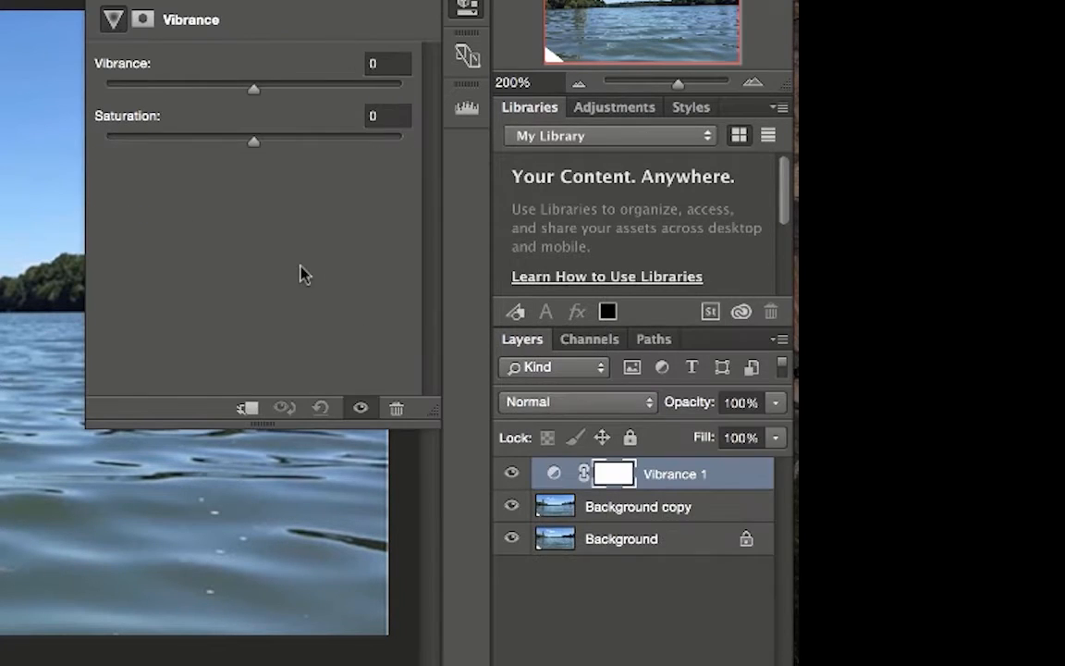
drag(255, 88, 437, 89)
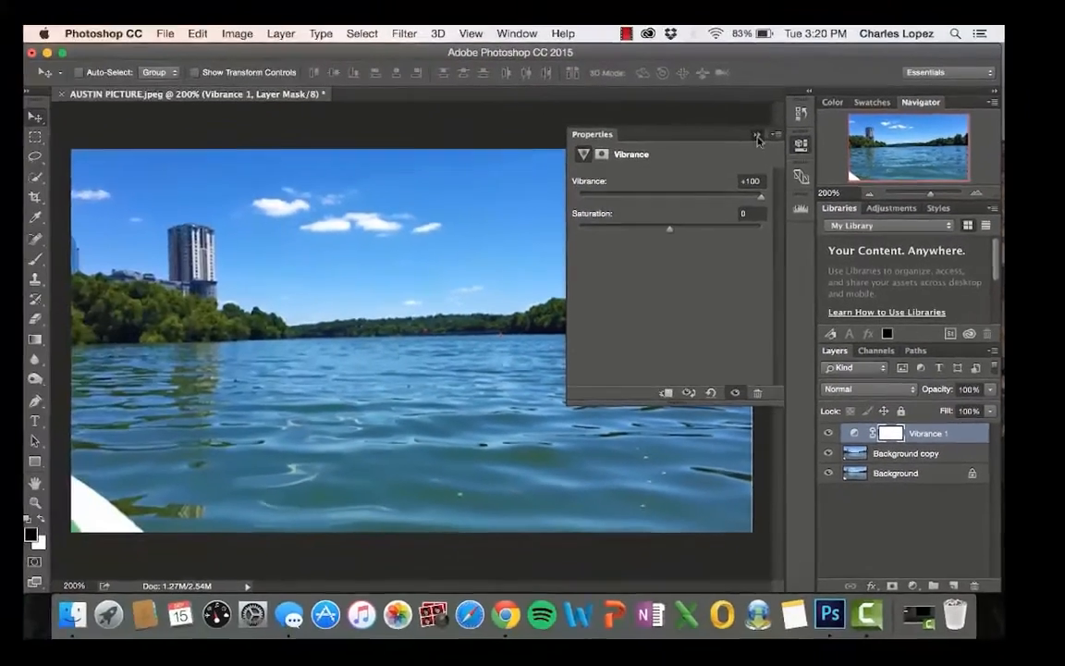
click(758, 136)
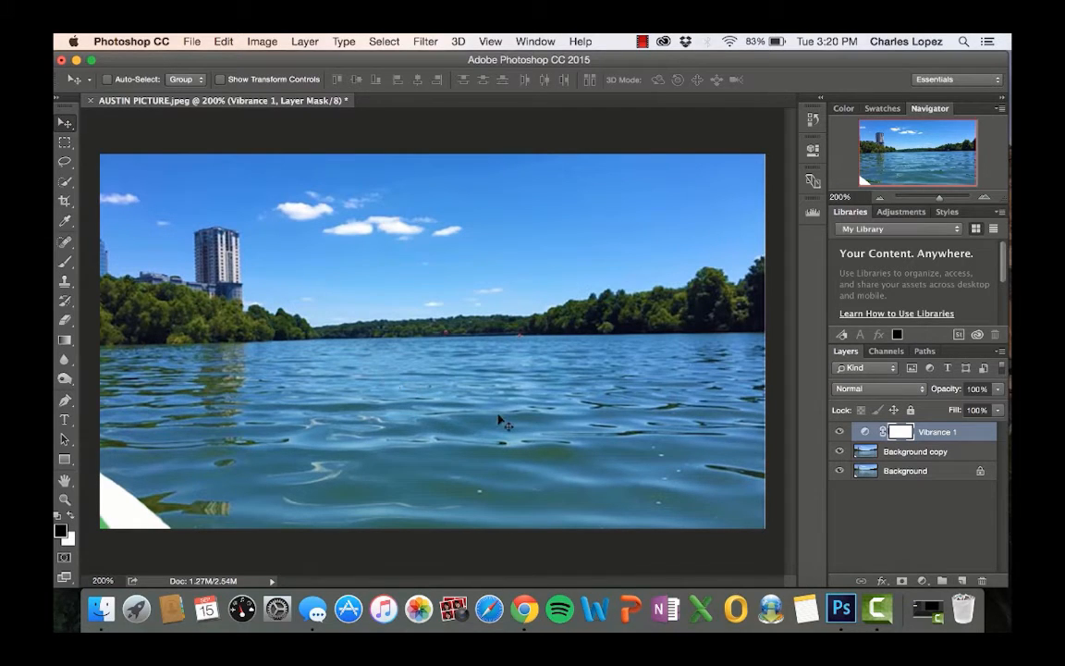
Remove the white specks from the water on the Background copy layer with the Spot Healing Brush.
click(914, 453)
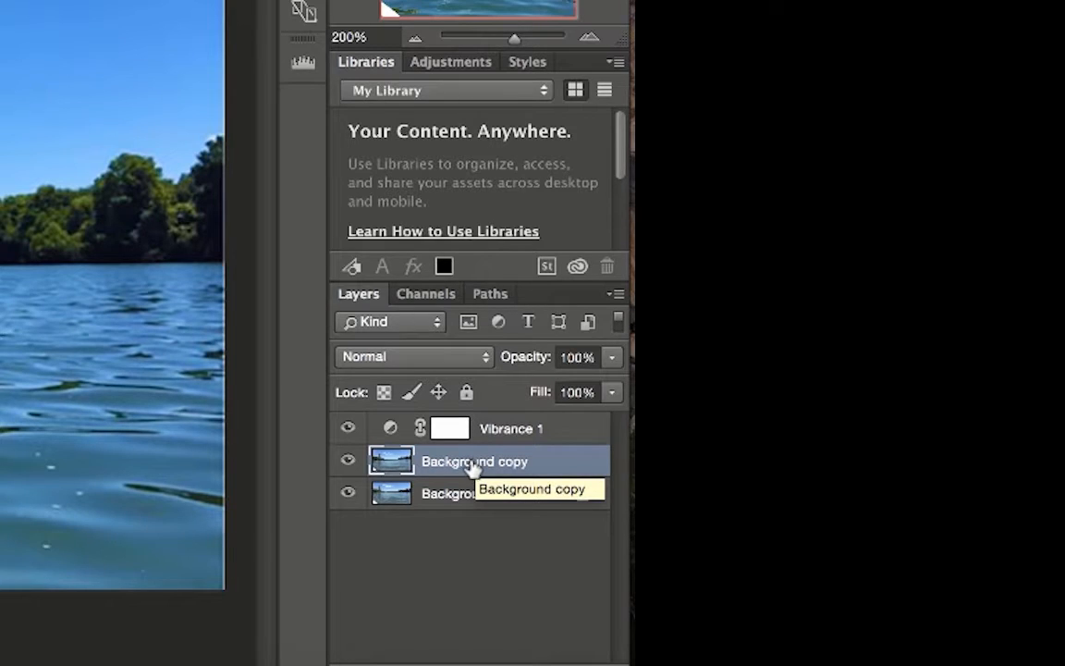
click(478, 433)
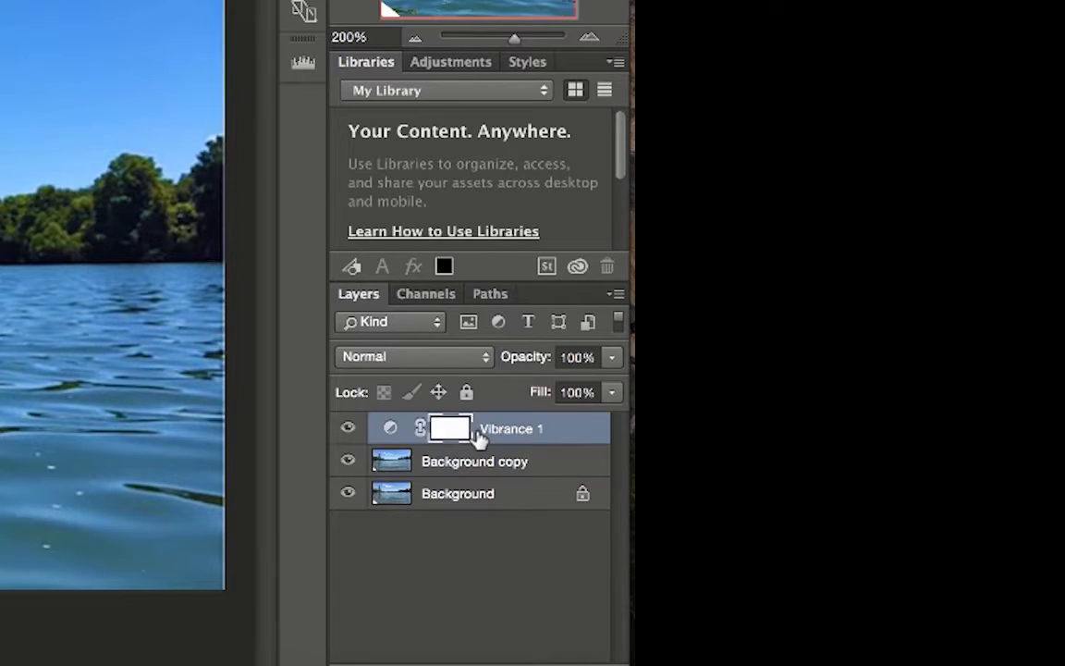
click(468, 465)
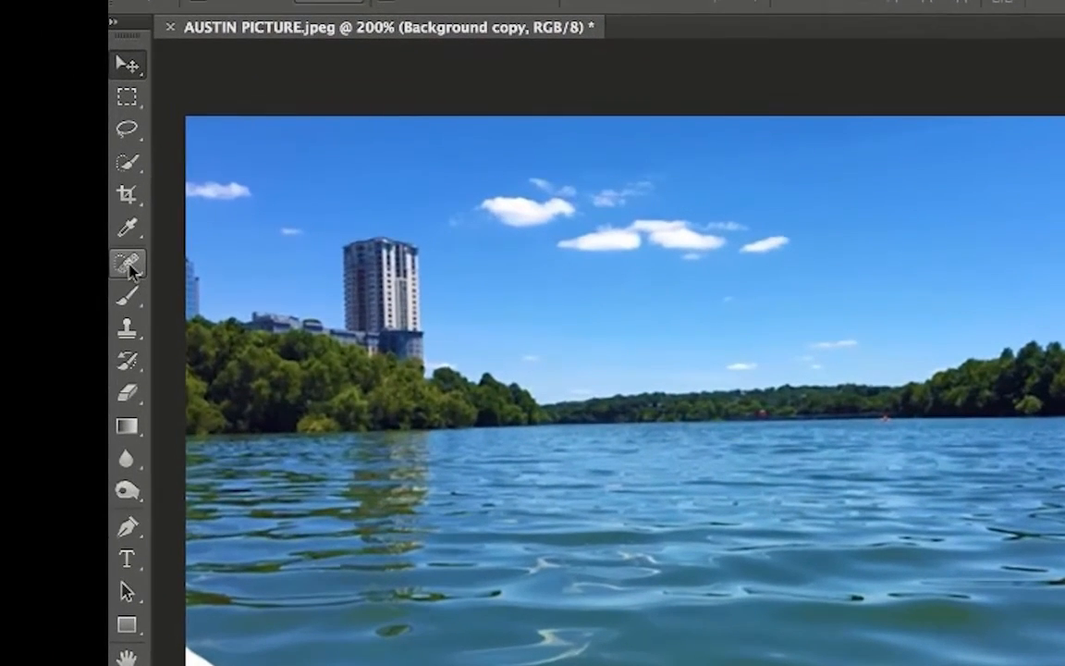
click(130, 267)
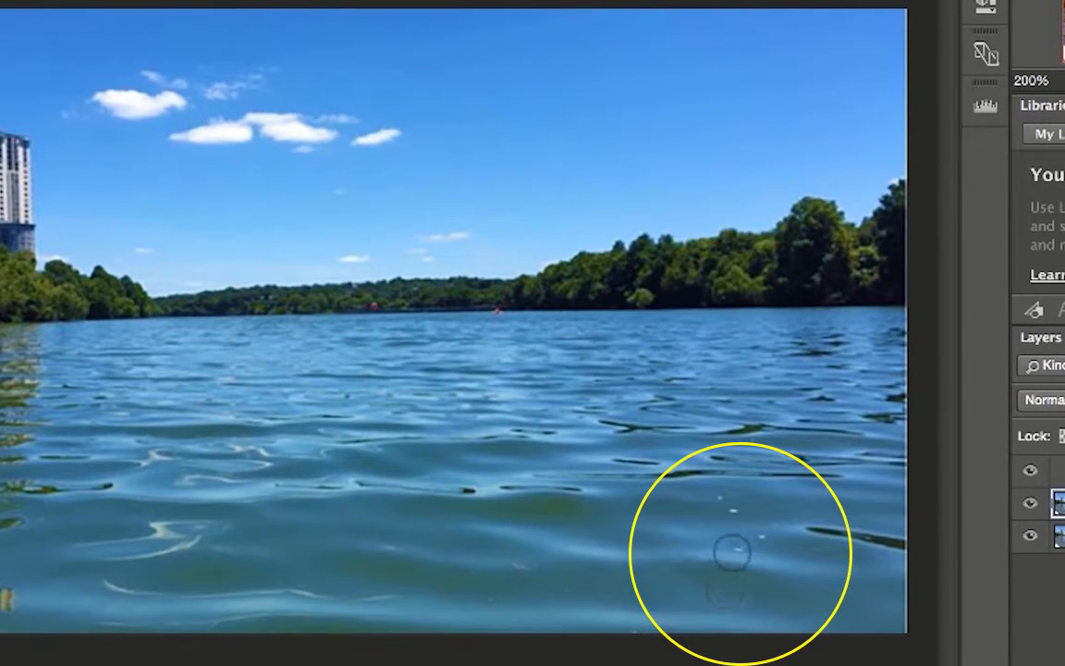
click(736, 507)
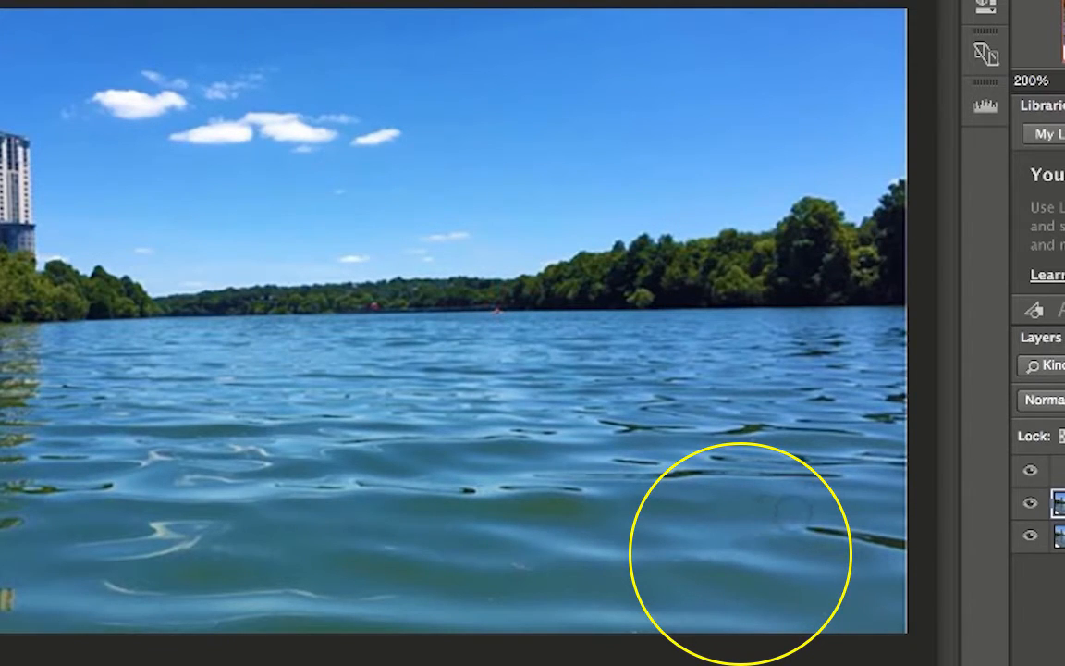
click(801, 525)
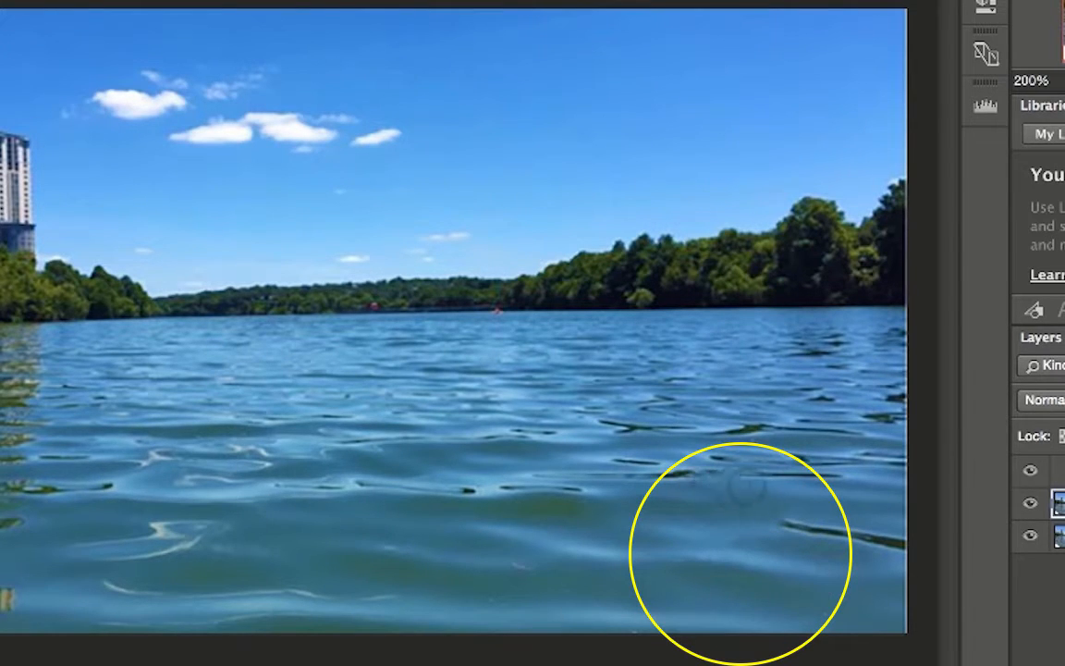
click(708, 484)
click(759, 503)
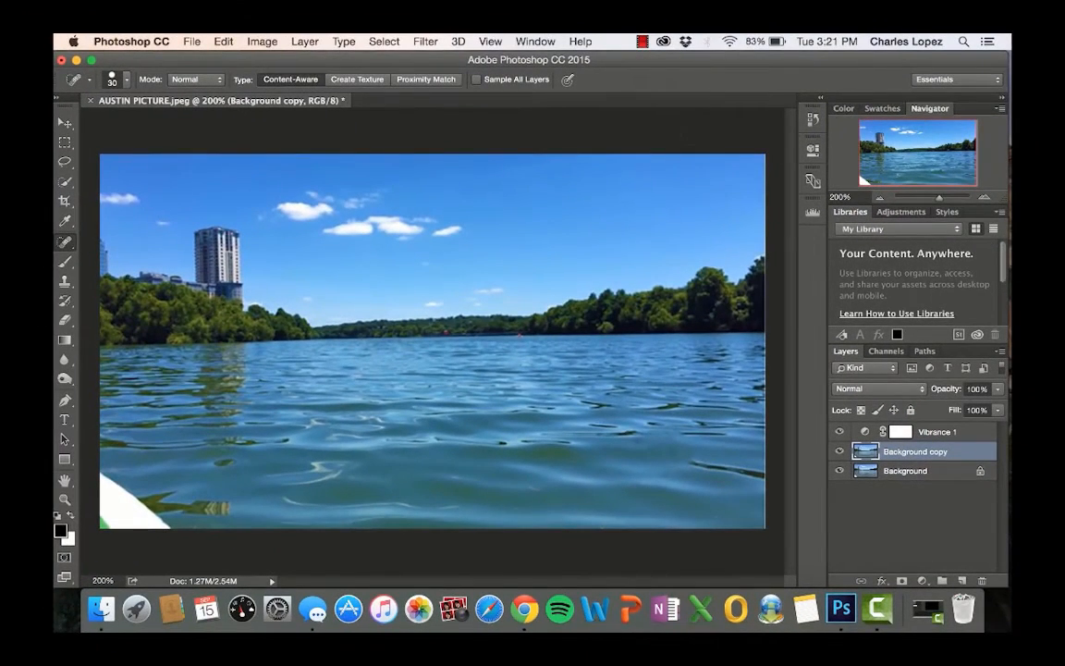
Review the edit history and step the photo back to an earlier Spot Healing Brush state.
click(911, 24)
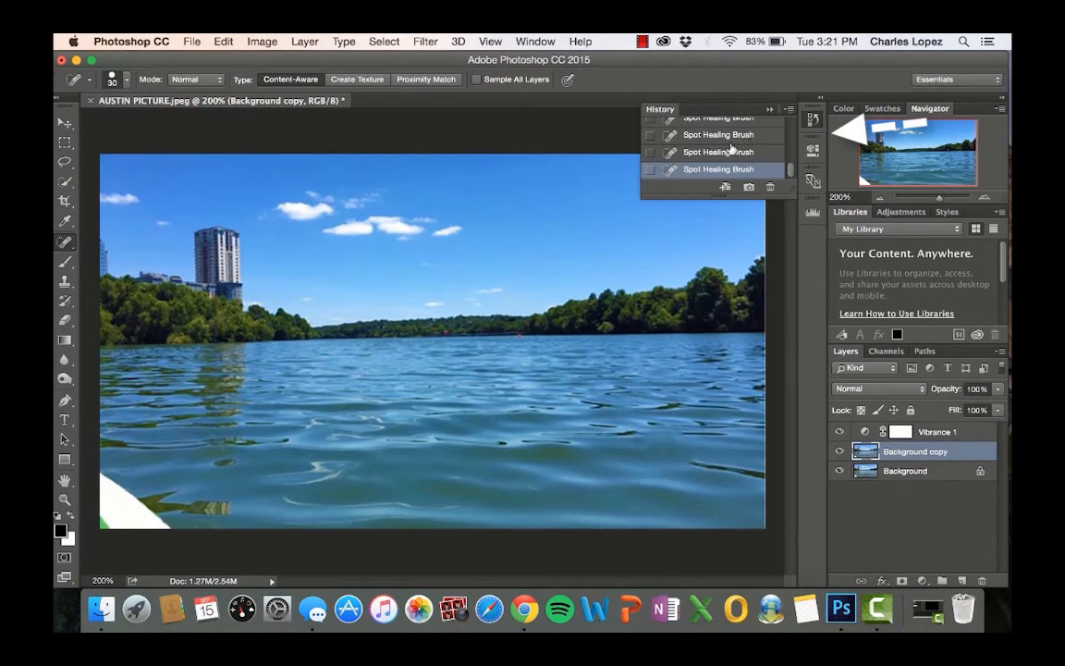
scroll(731, 148, up, 2)
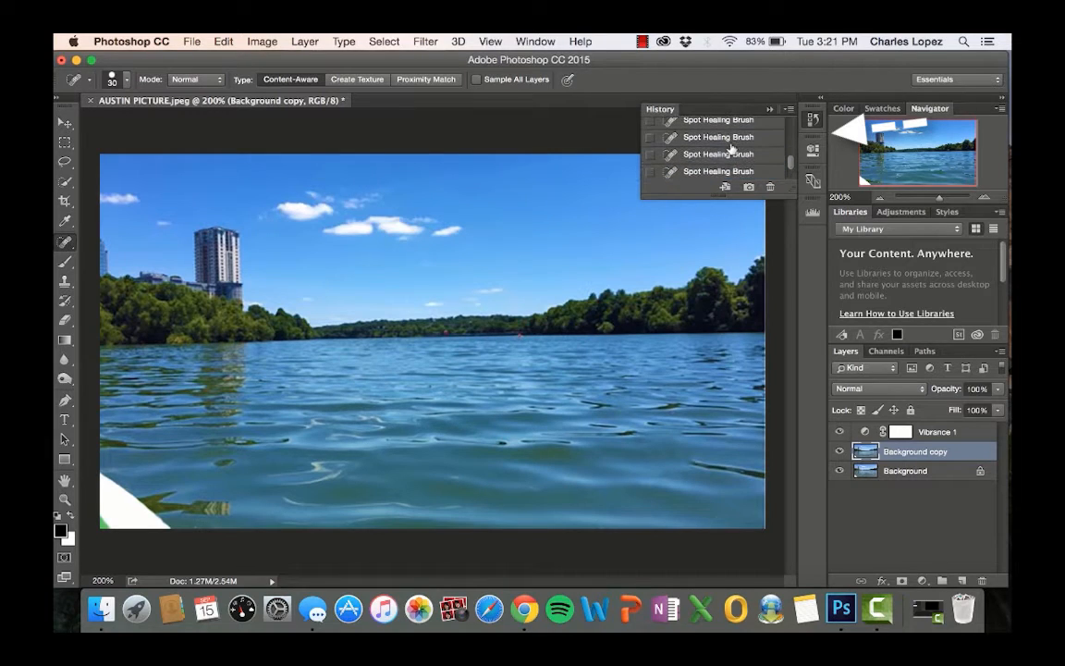
scroll(731, 148, down, 3)
scroll(730, 147, up, 3)
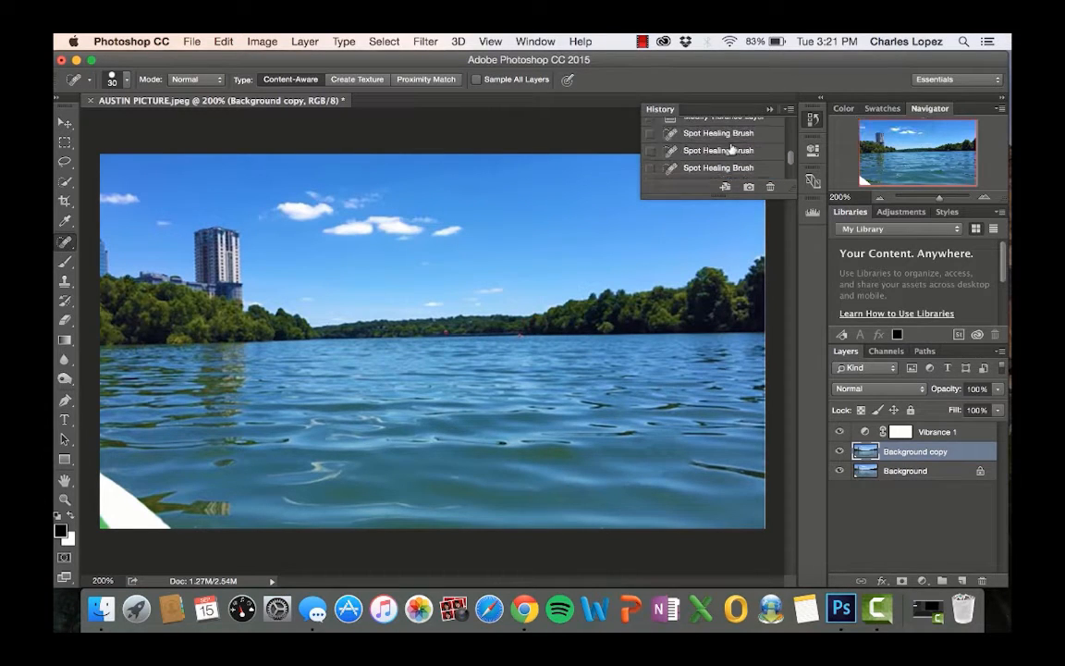
click(733, 147)
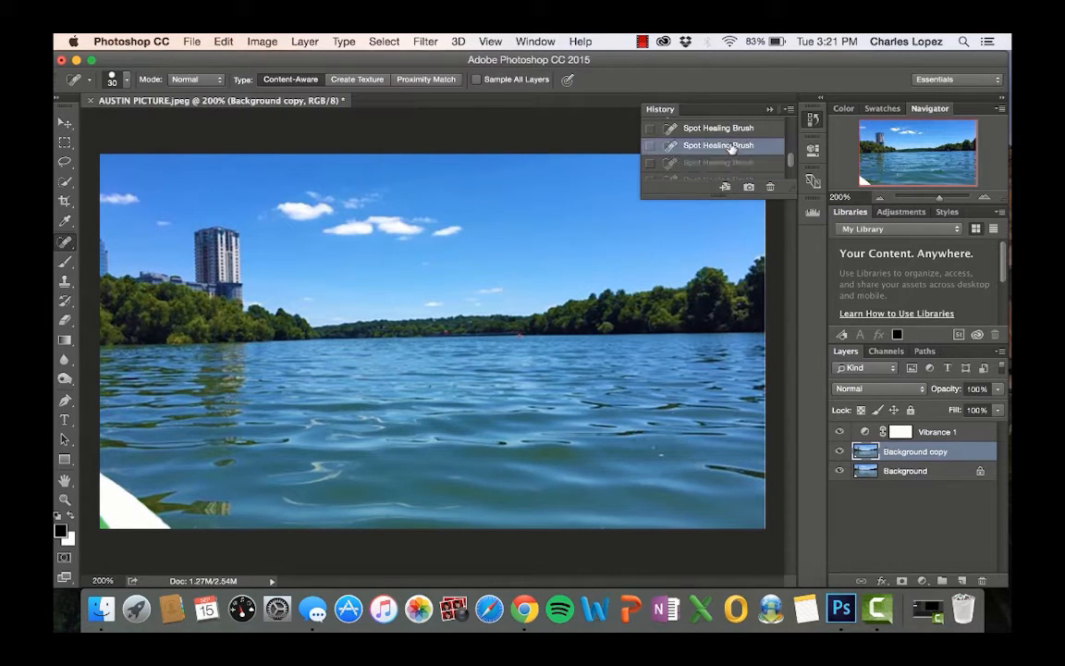
click(719, 129)
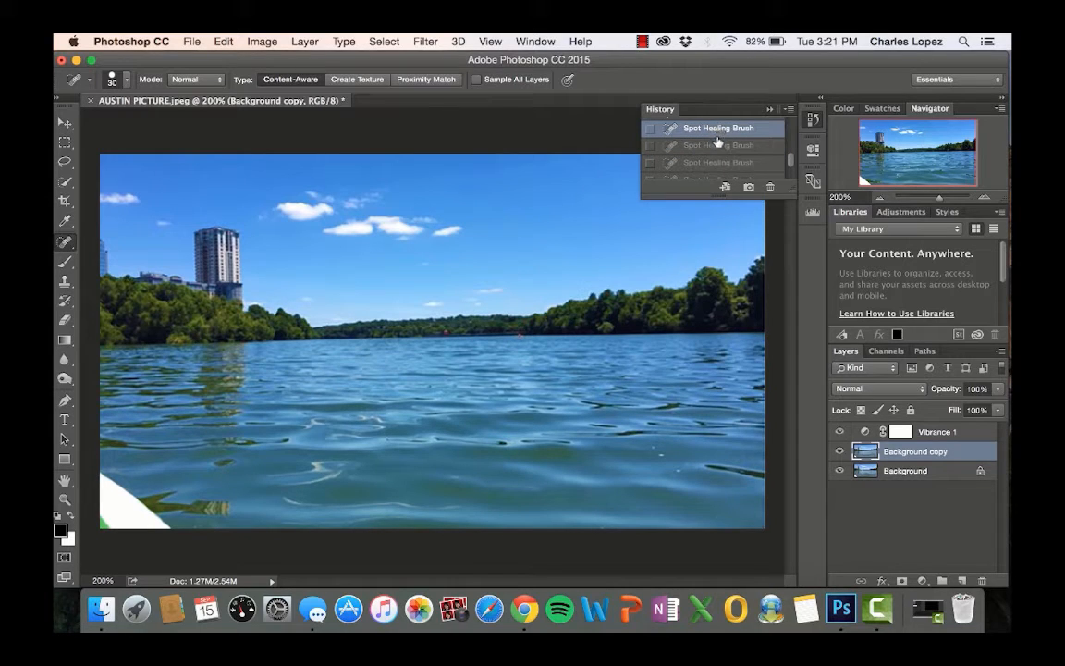
Restore the Spot Healing Brush state two steps further on in the edit history and collapse the history list.
click(728, 163)
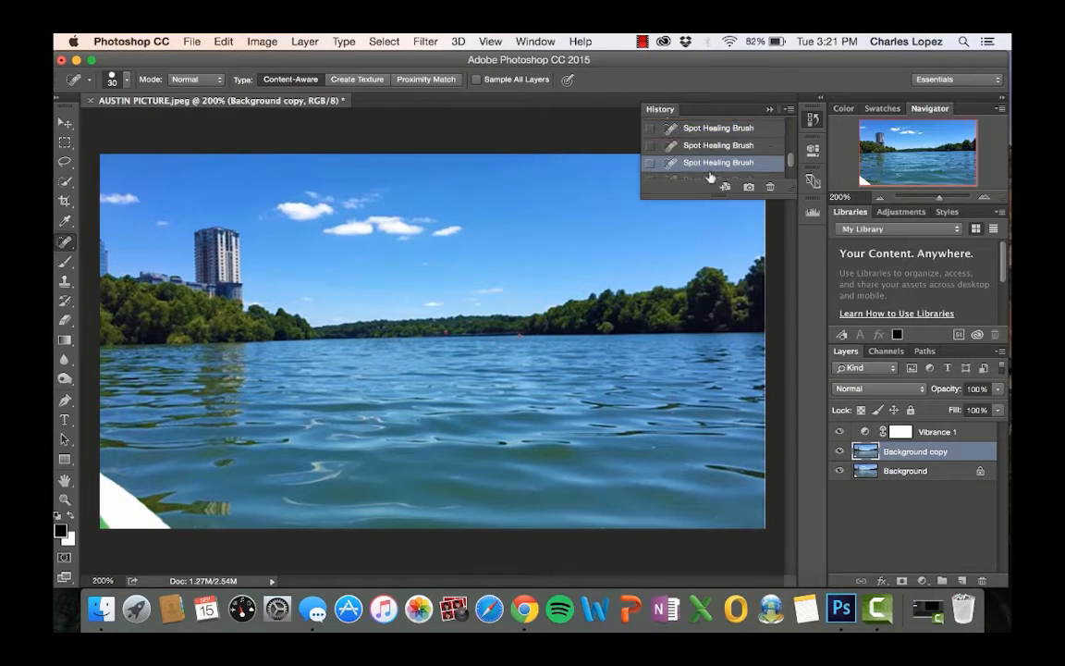
scroll(703, 166, down, 2)
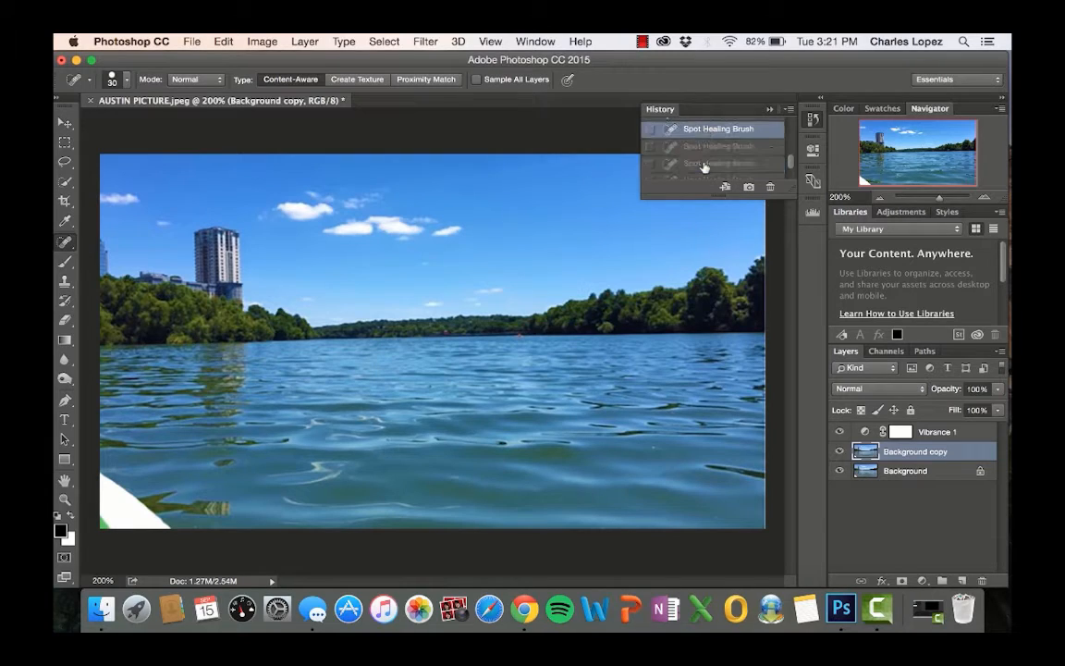
scroll(703, 166, up, 1)
scroll(700, 165, up, 1)
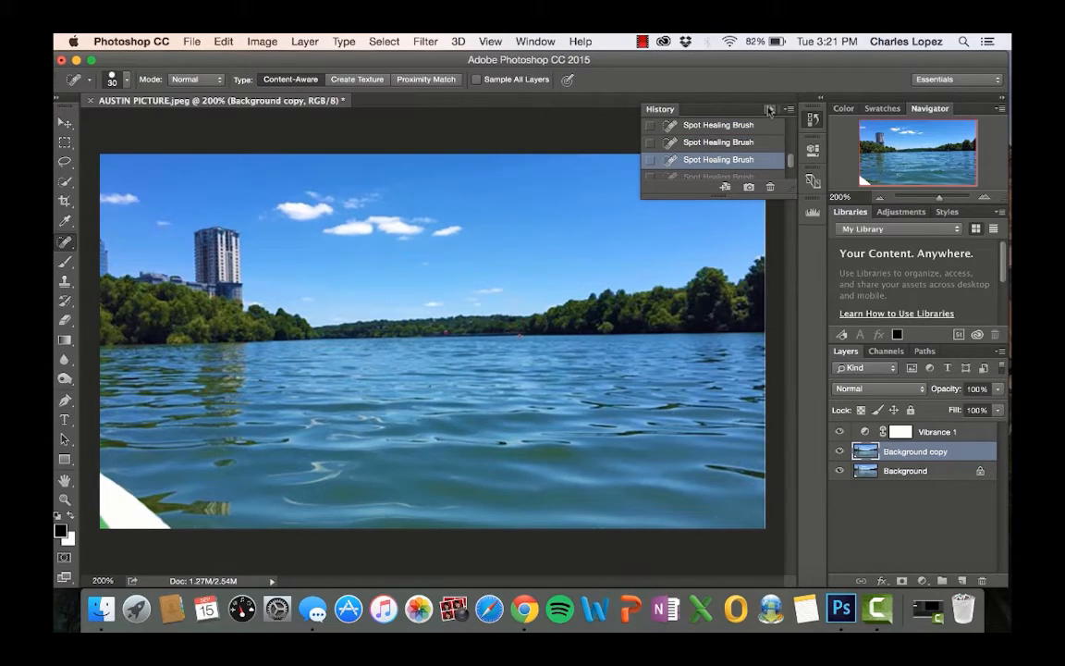
click(769, 111)
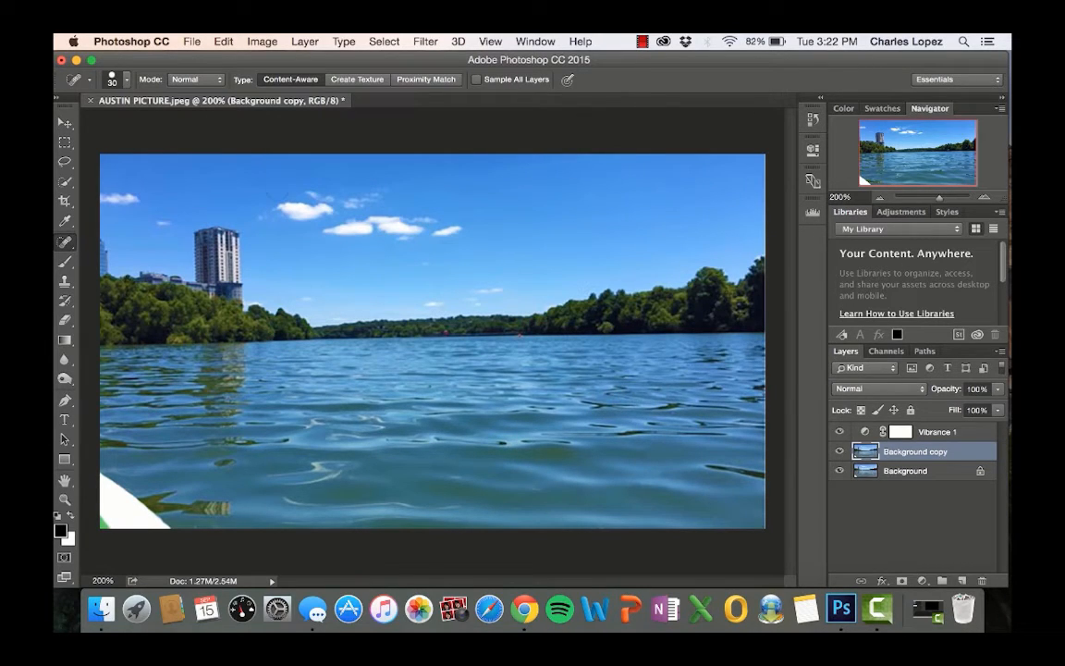
Save the photo as AUSTIN PICTURE.psd in Photoshop format in the COLLEGE folder with layers and the embedded color profile.
click(192, 41)
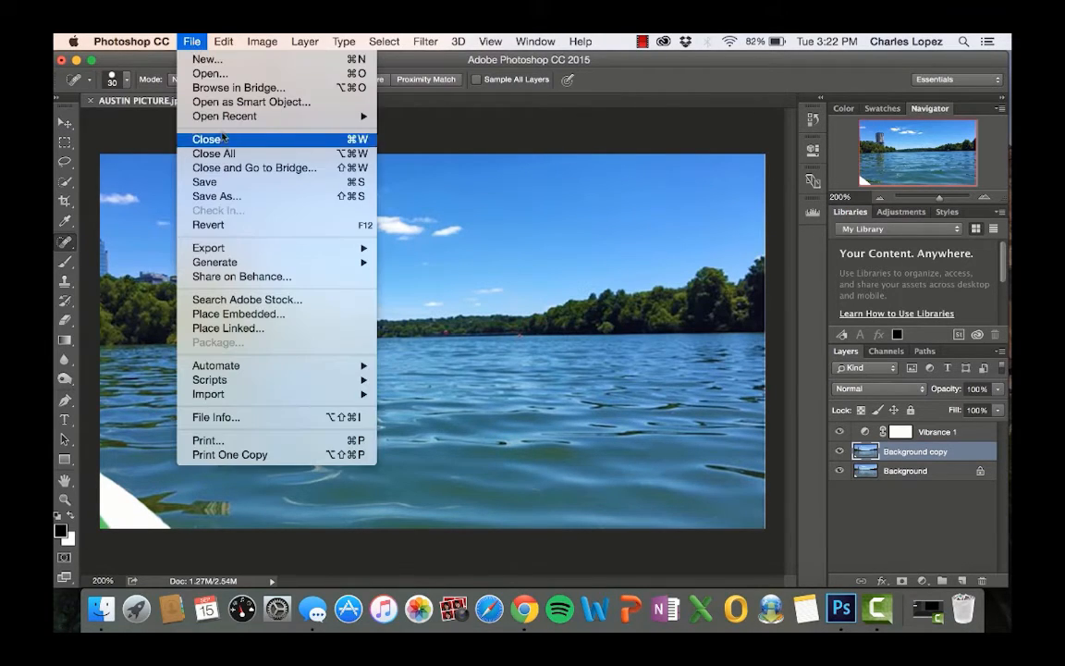
click(222, 200)
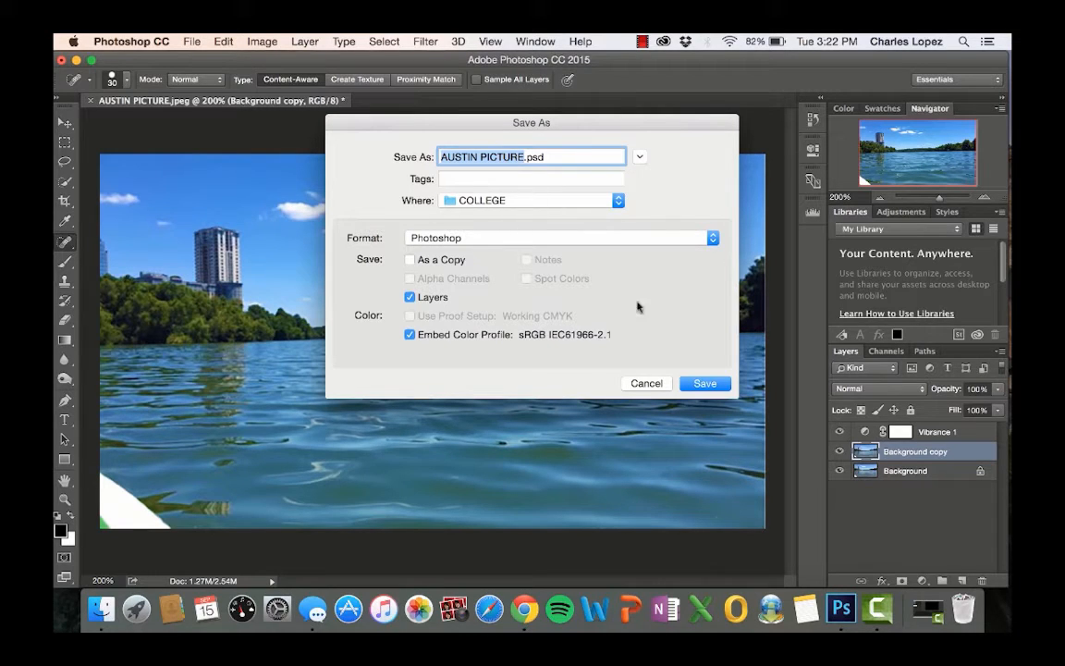
click(705, 383)
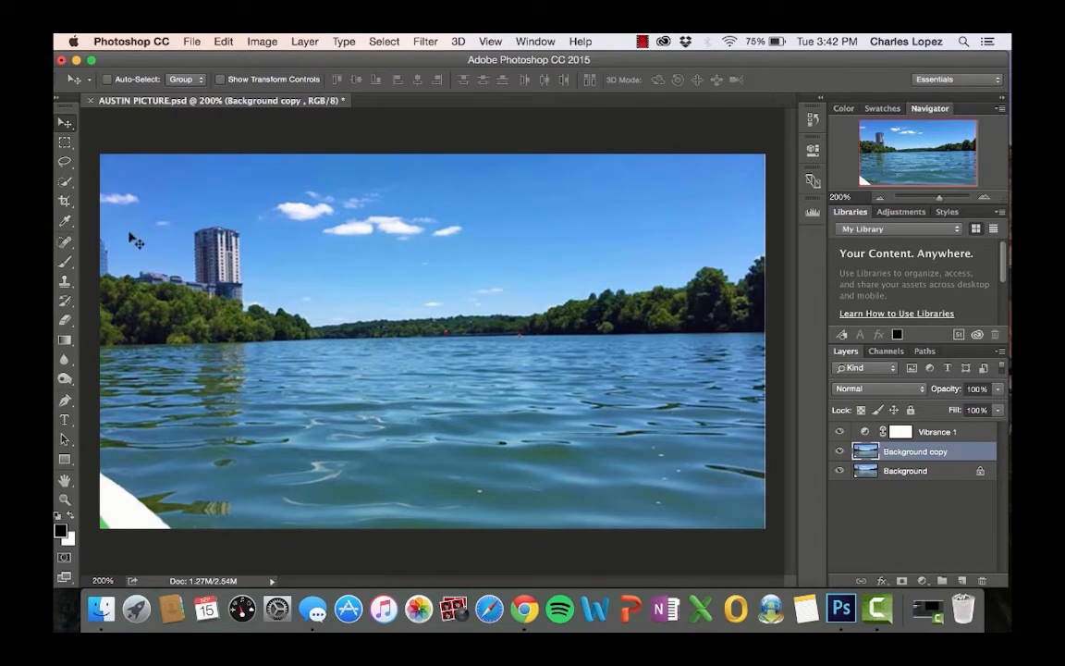
Select the tall tower and the adjoining low buildings on the Background copy layer with the Quick Selection tool.
click(64, 183)
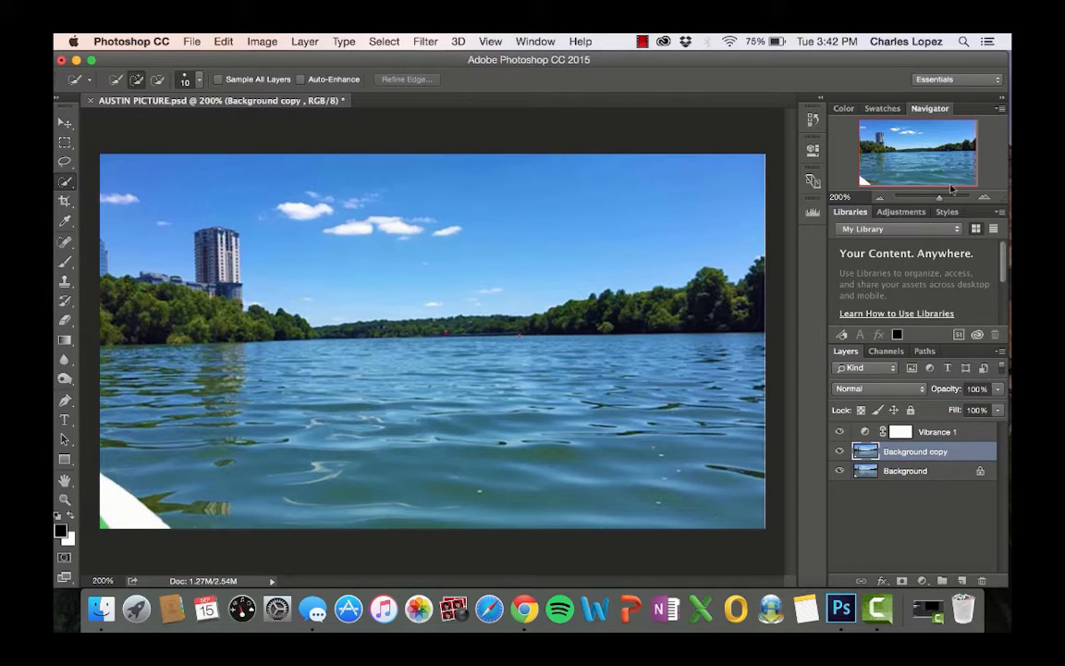
drag(938, 199, 946, 198)
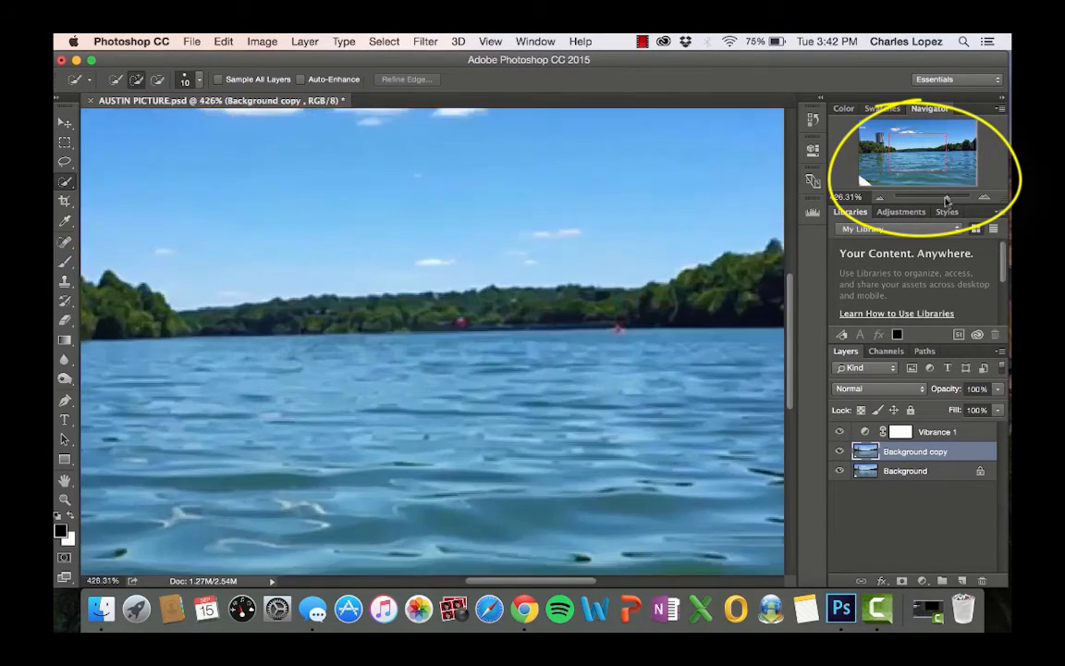
drag(918, 152, 893, 150)
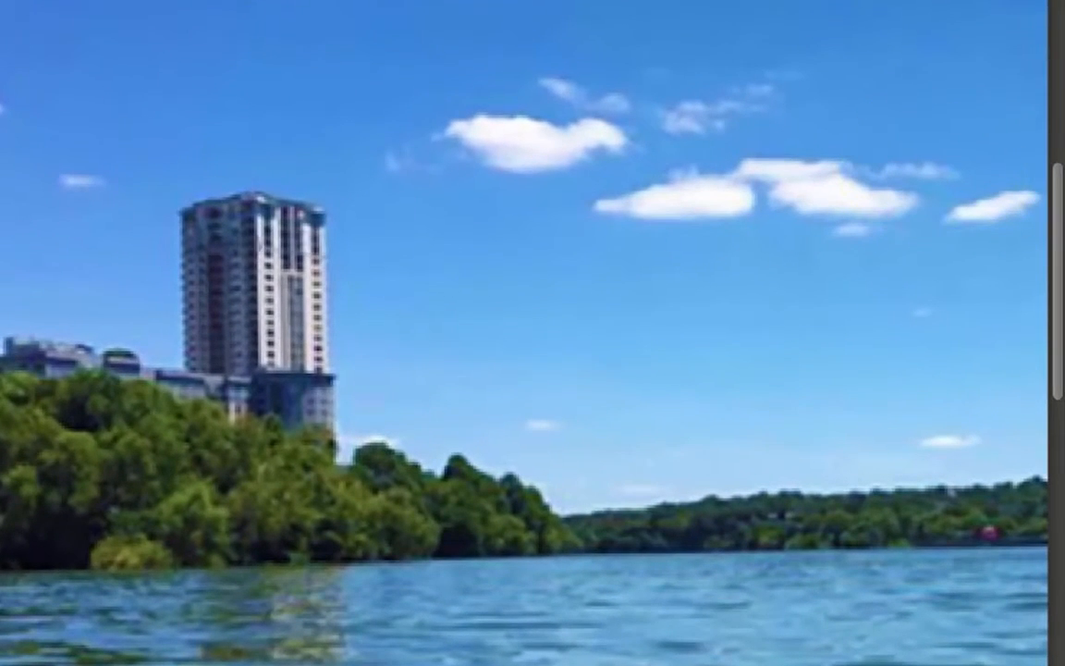
drag(230, 212, 231, 236)
mouse_move(304, 245)
mouse_down()
mouse_move(276, 366)
mouse_move(241, 388)
mouse_move(190, 338)
mouse_move(163, 355)
mouse_move(72, 317)
mouse_move(11, 358)
mouse_move(148, 359)
mouse_up()
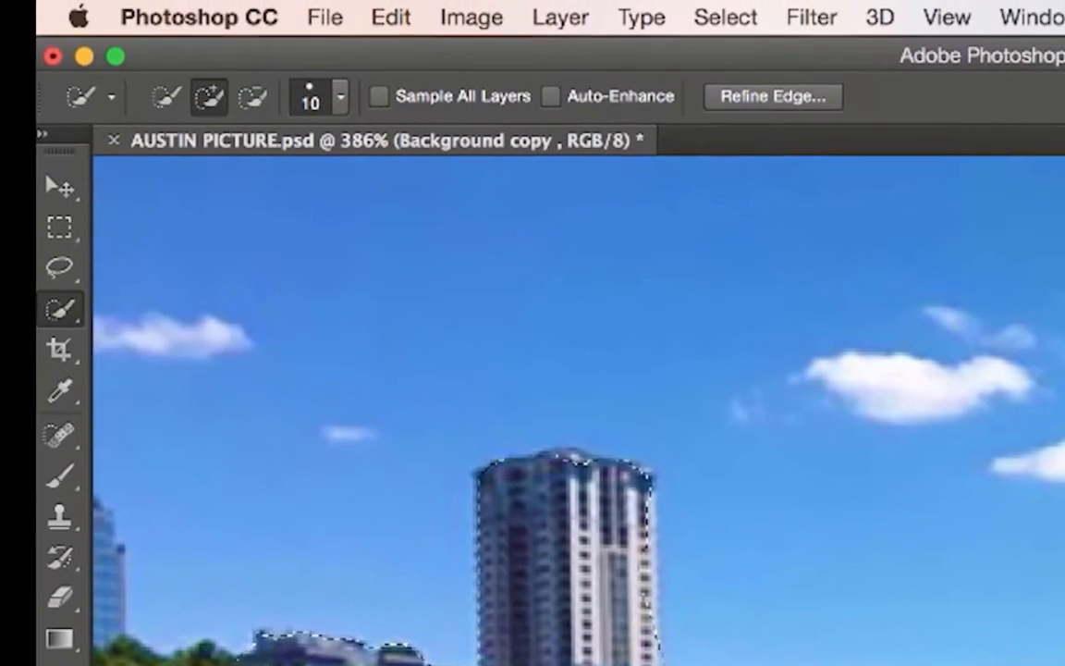
Subtract the treetops from the building selection and touch up its edge around the tower.
click(257, 98)
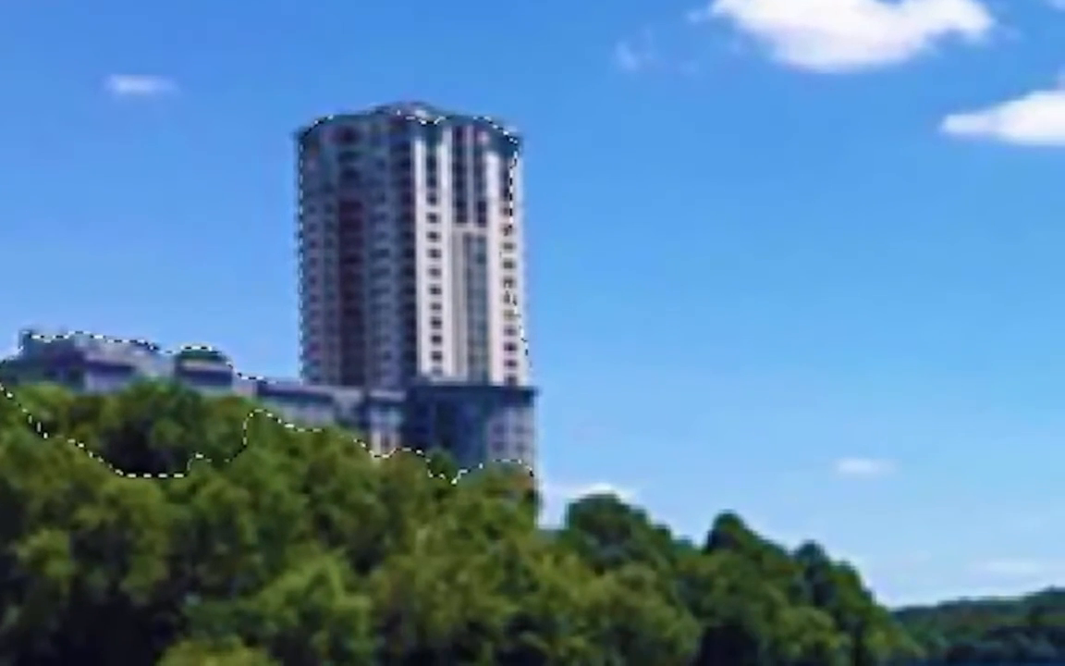
drag(120, 427, 206, 414)
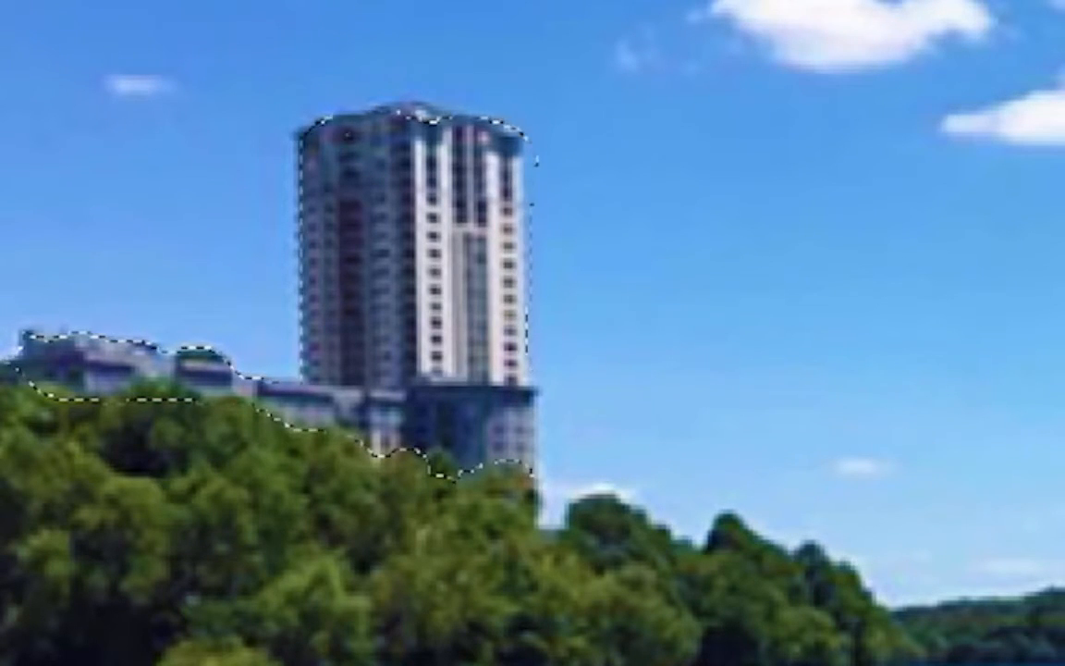
click(290, 130)
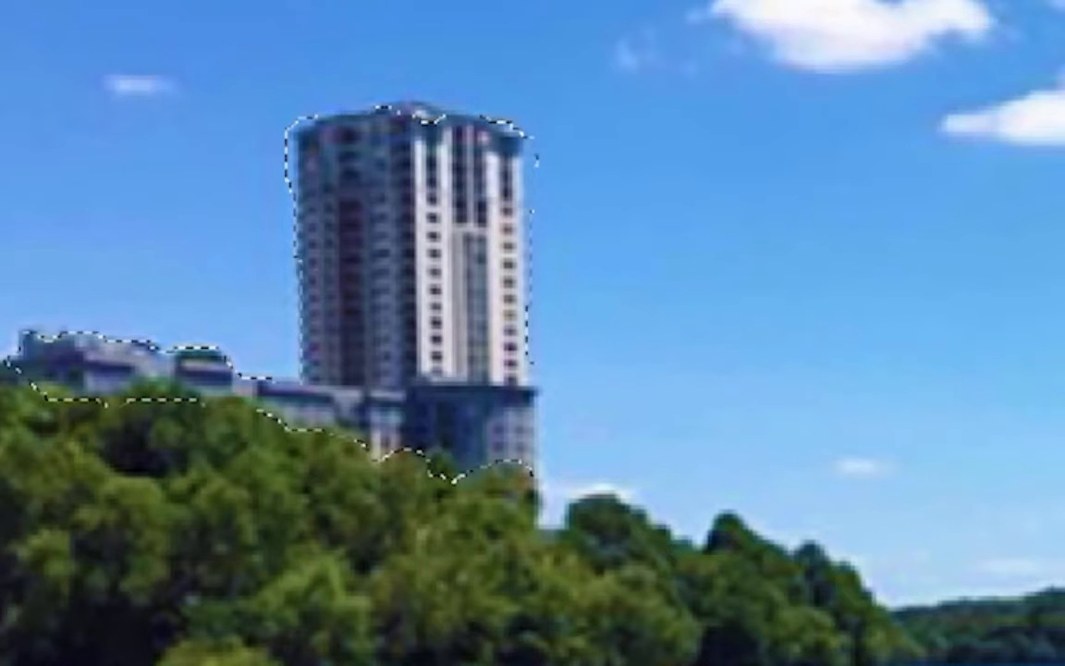
click(275, 348)
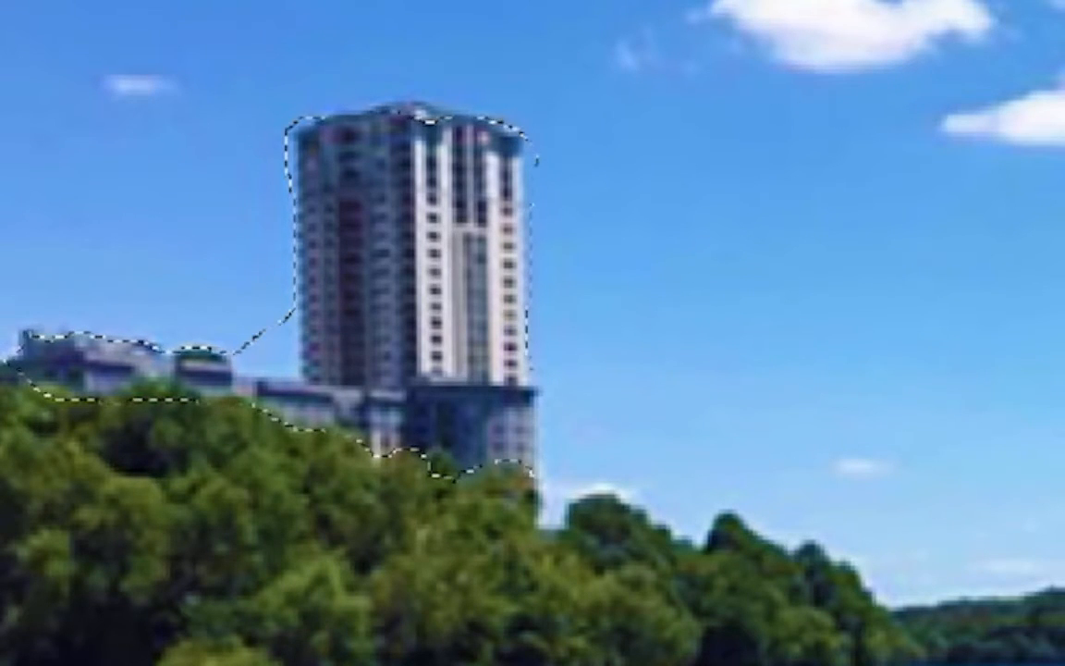
alt+click(253, 333)
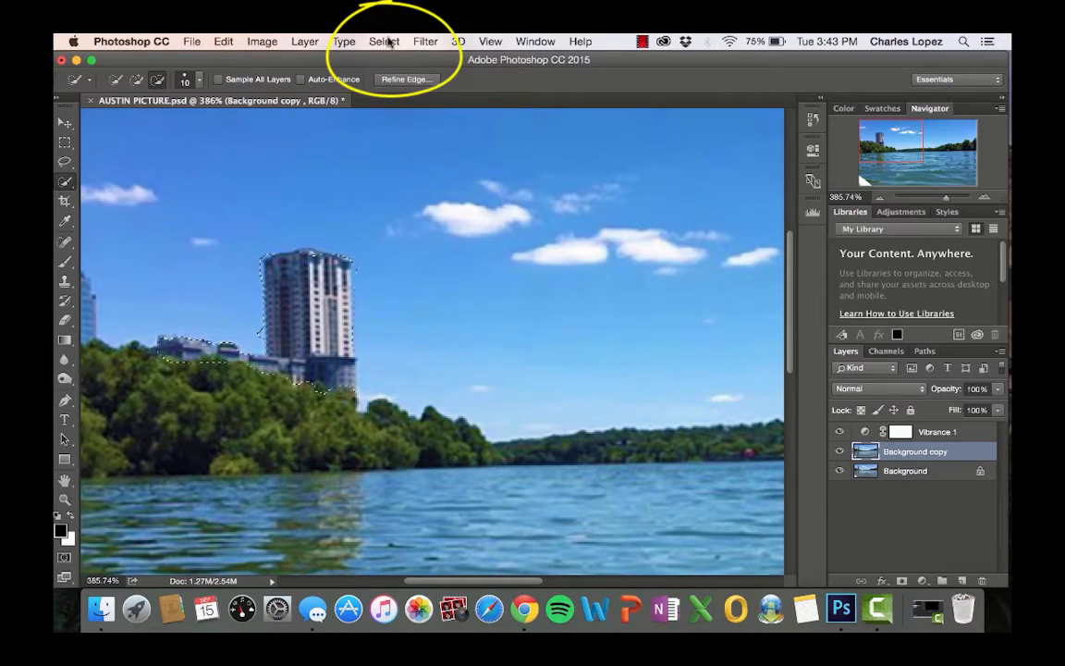
Expand the building selection by 10 pixels.
click(384, 42)
mouse_move(435, 243)
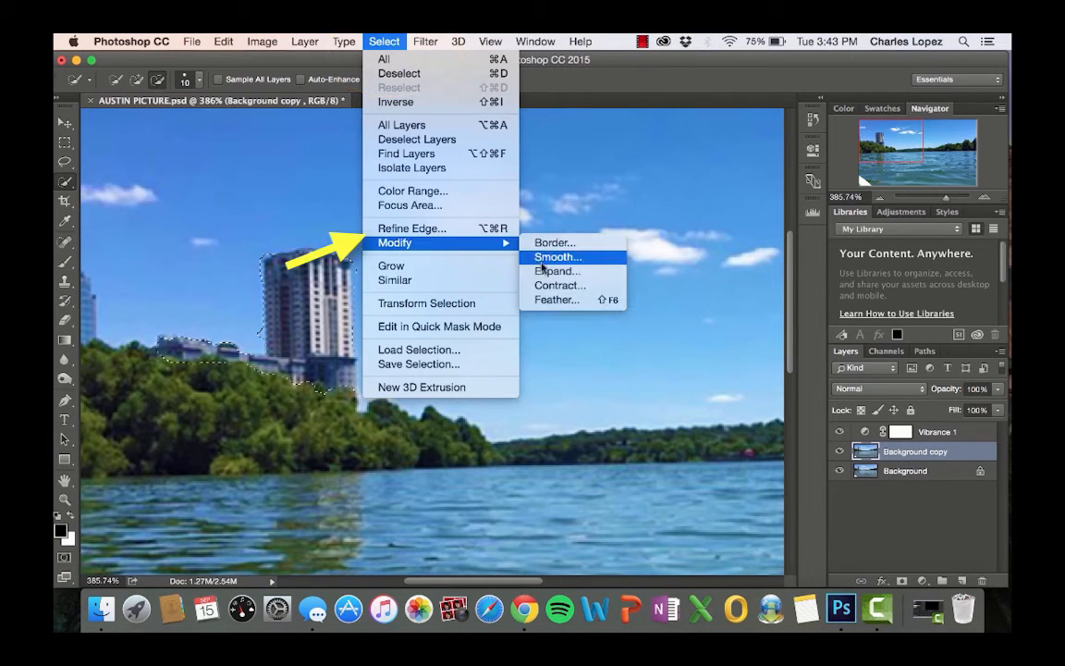
click(557, 271)
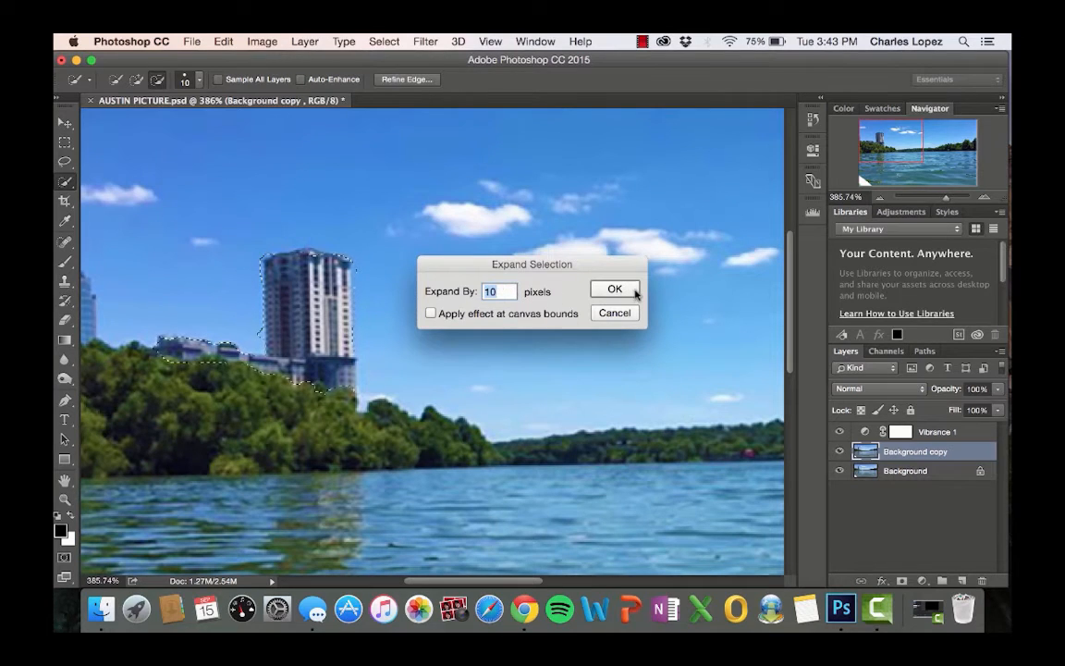
click(614, 290)
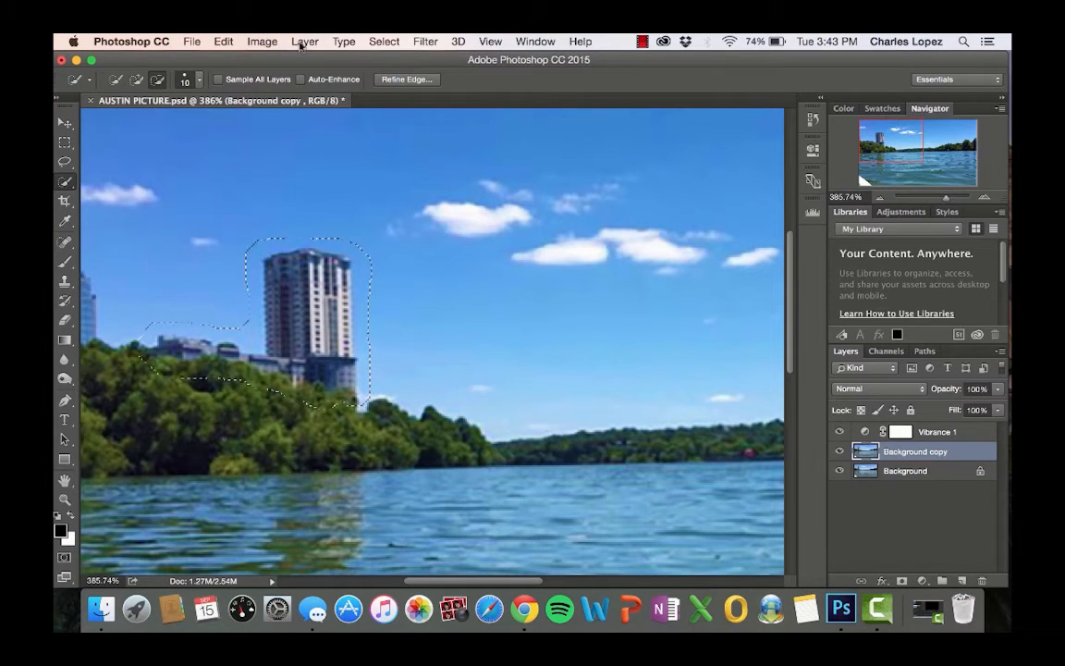
Replace the selected buildings with a Content-Aware fill in Normal mode at 100% opacity, and deselect the area.
click(225, 43)
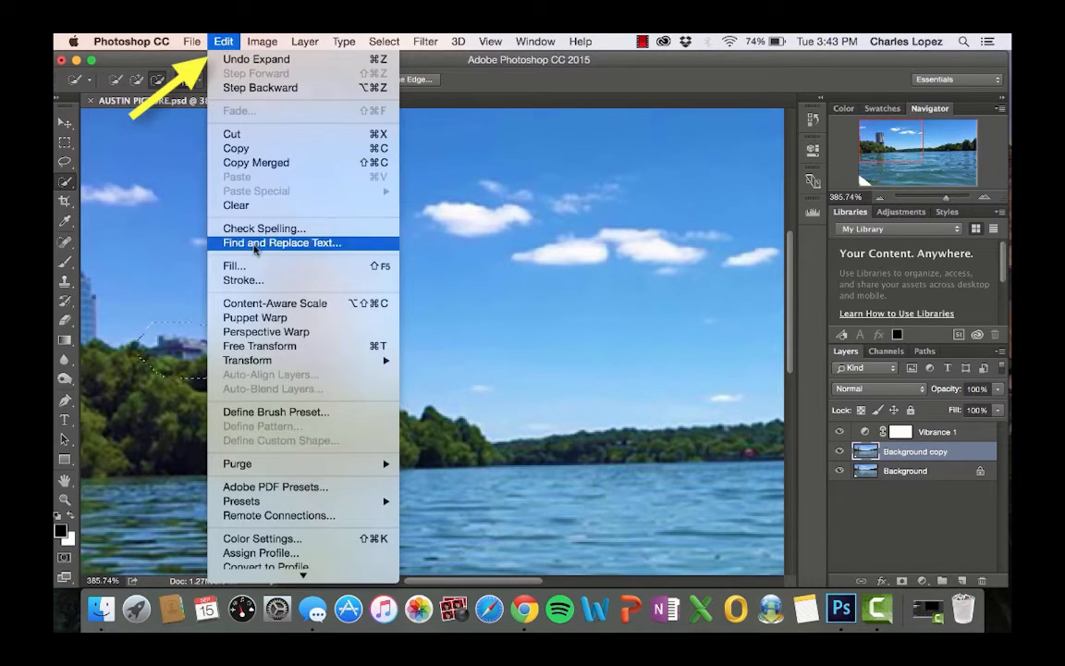
click(235, 265)
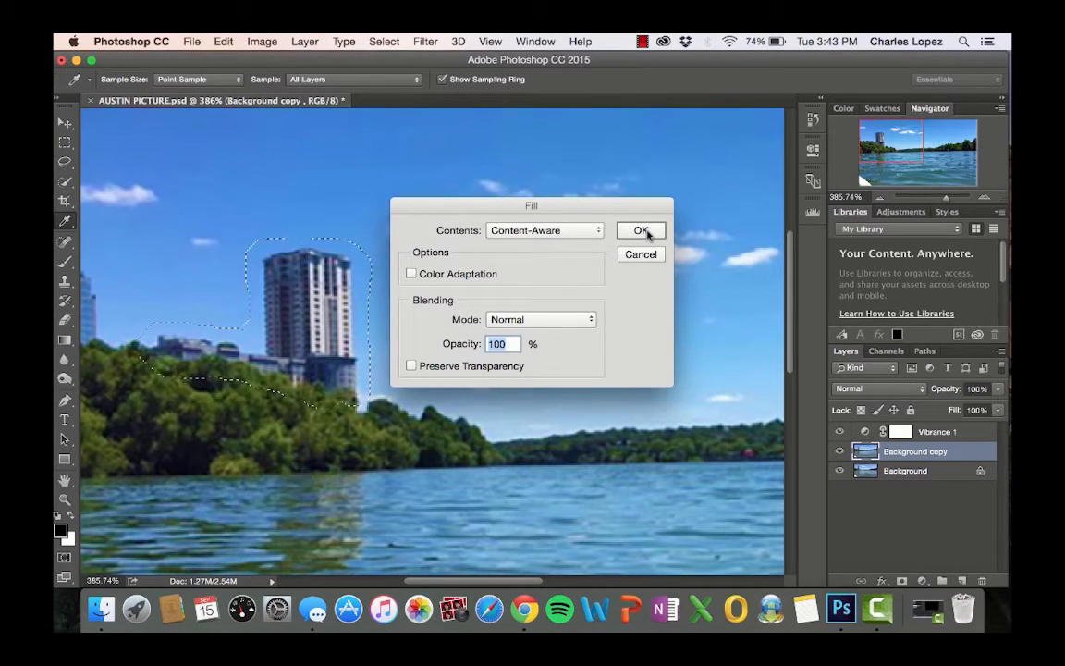
click(641, 230)
key(w)
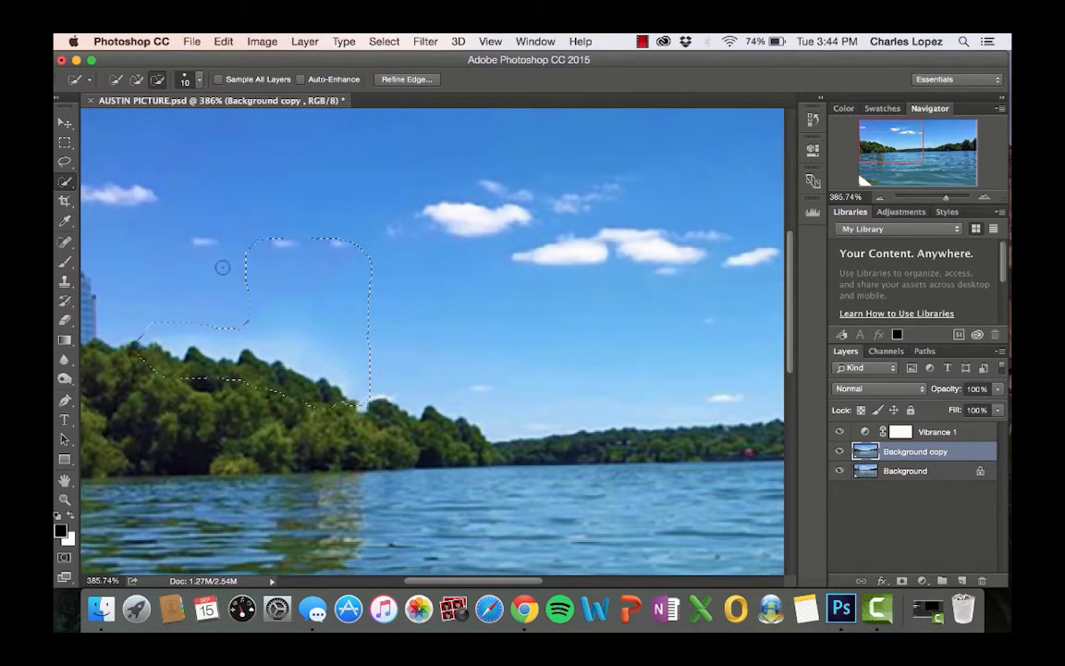
right_click(263, 275)
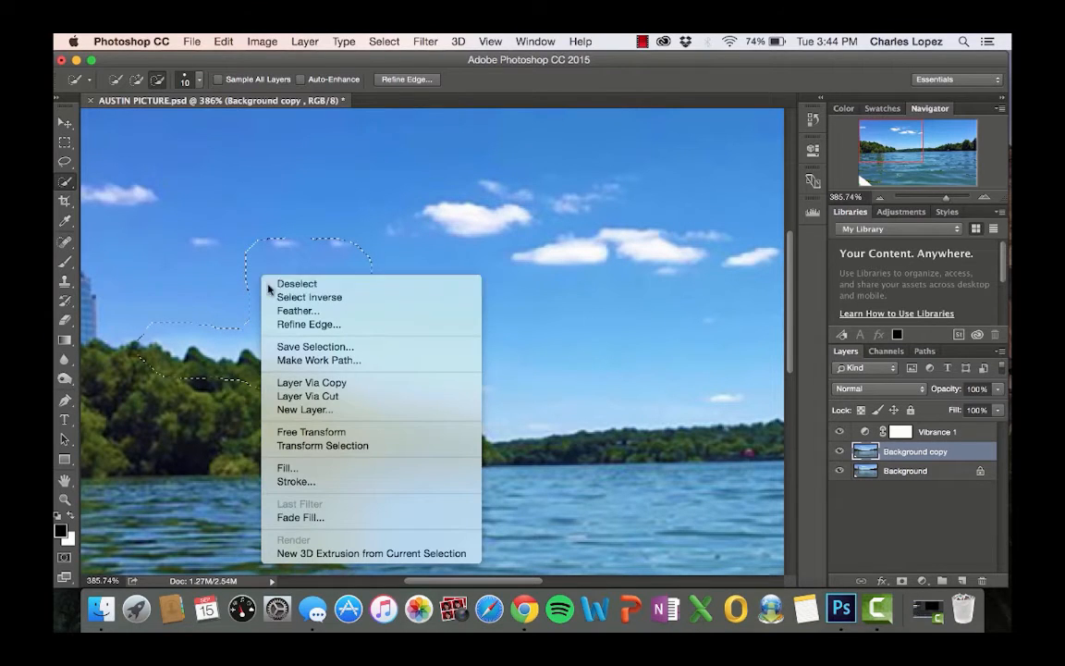
click(268, 282)
Sample clean water beside the small dark reflection near the boat as the source for retouching.
scroll(220, 316, left, 3)
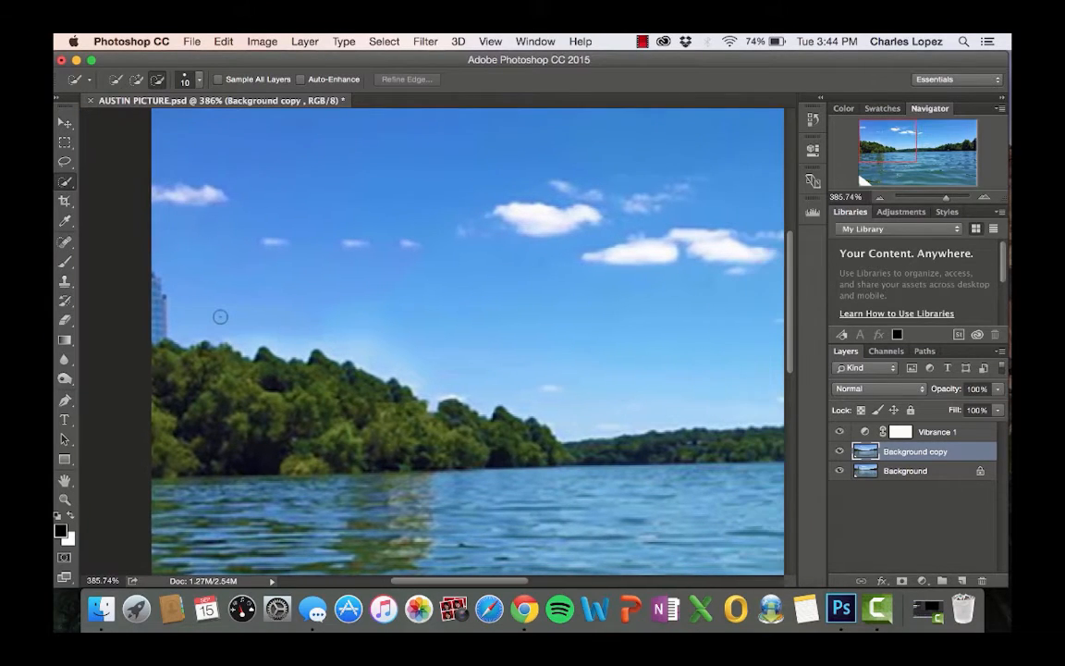
scroll(324, 317, down, 5)
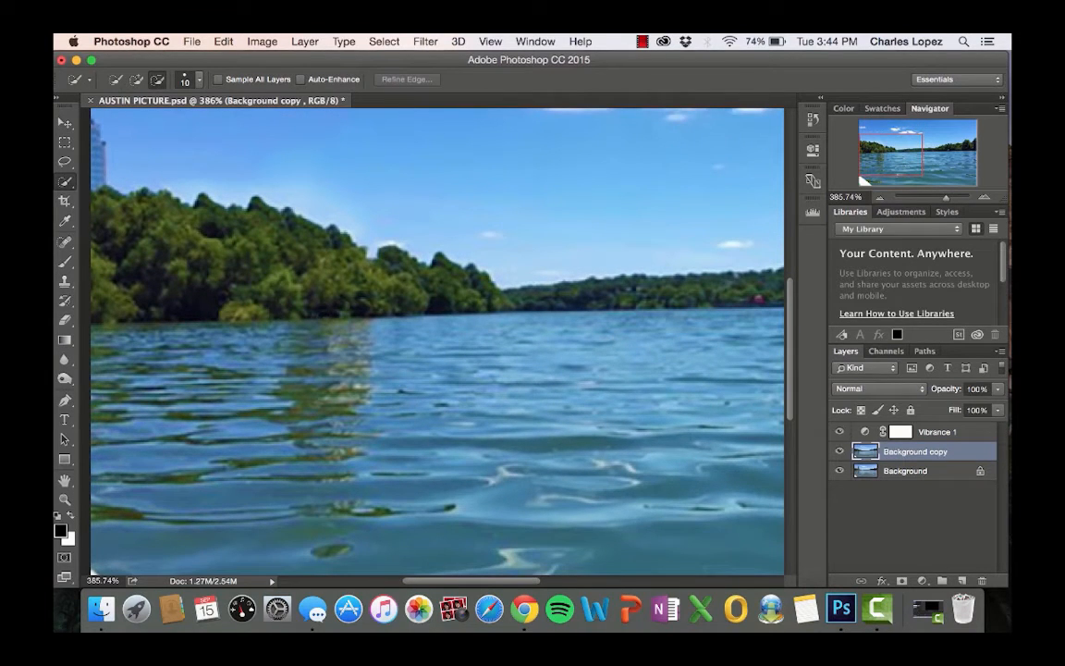
key(super+minus)
key(super+minus)
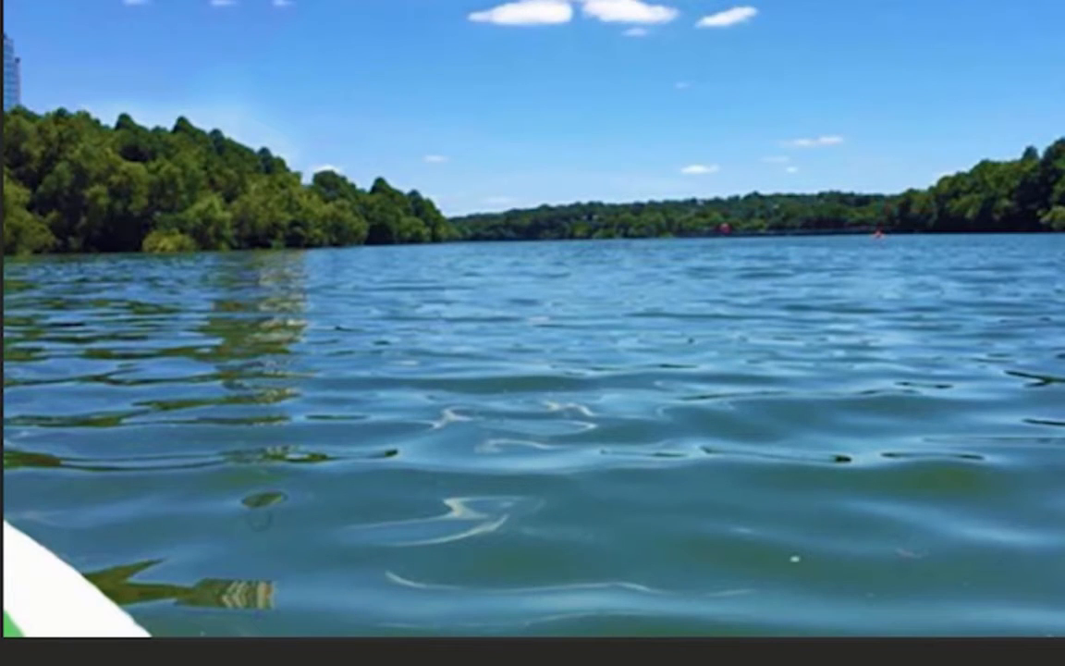
key(alt)
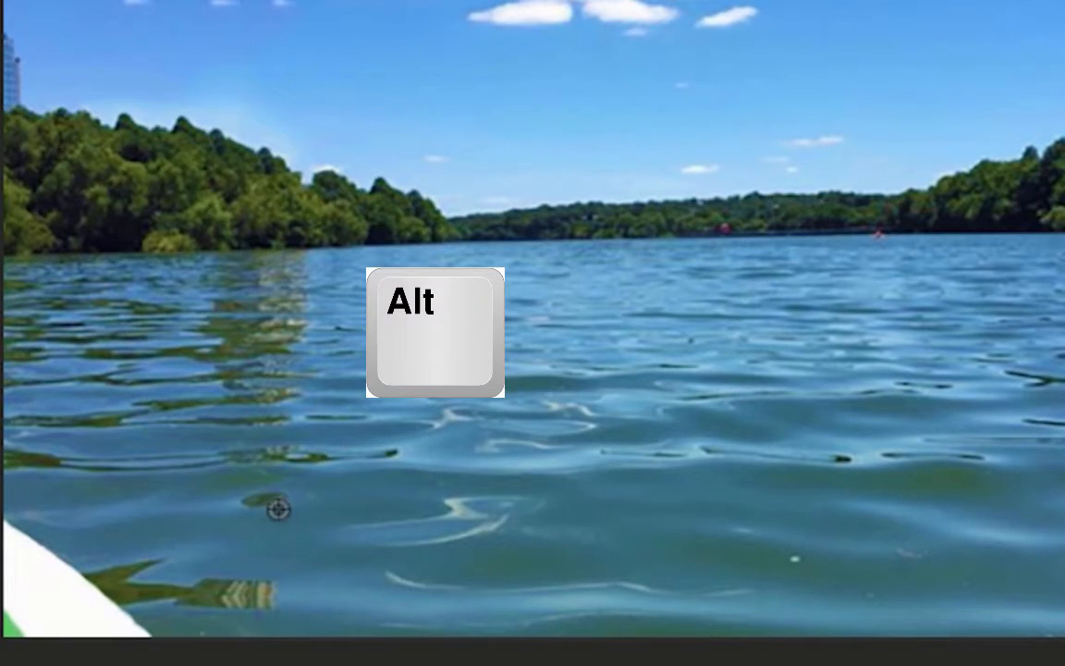